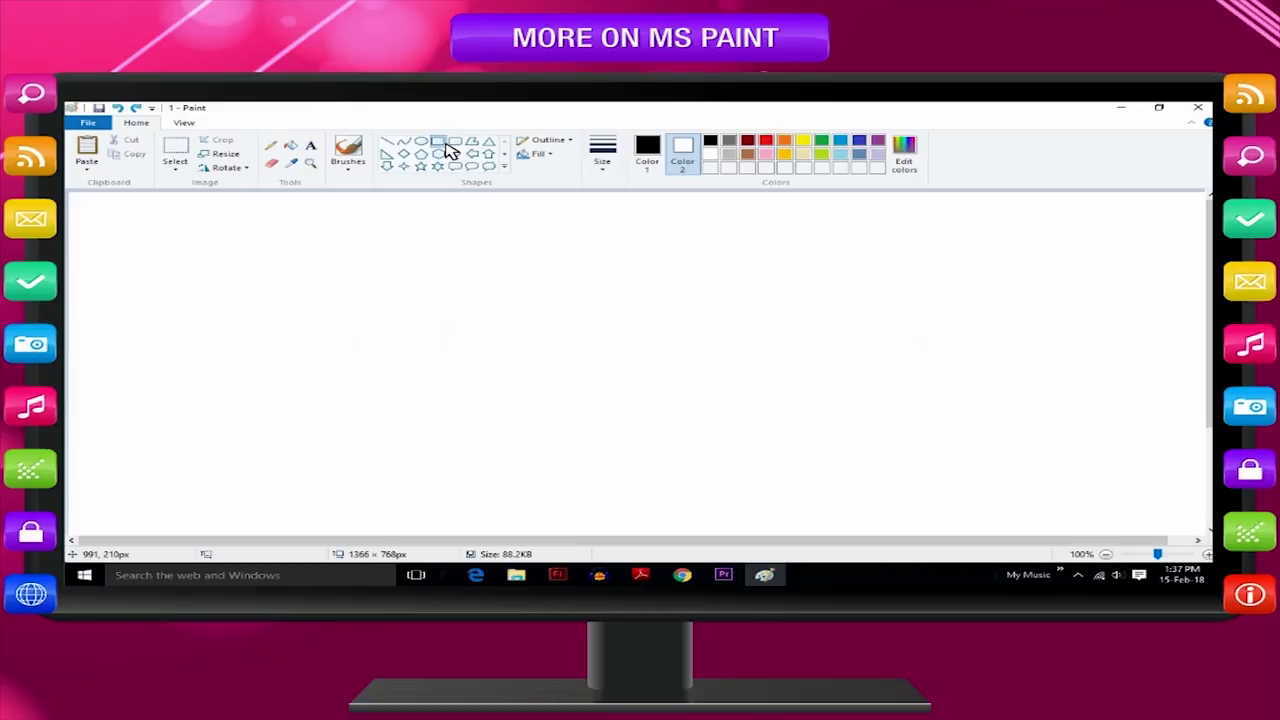
Draw a rectangle with a red outline and a solid gold fill on the canvas
click(548, 142)
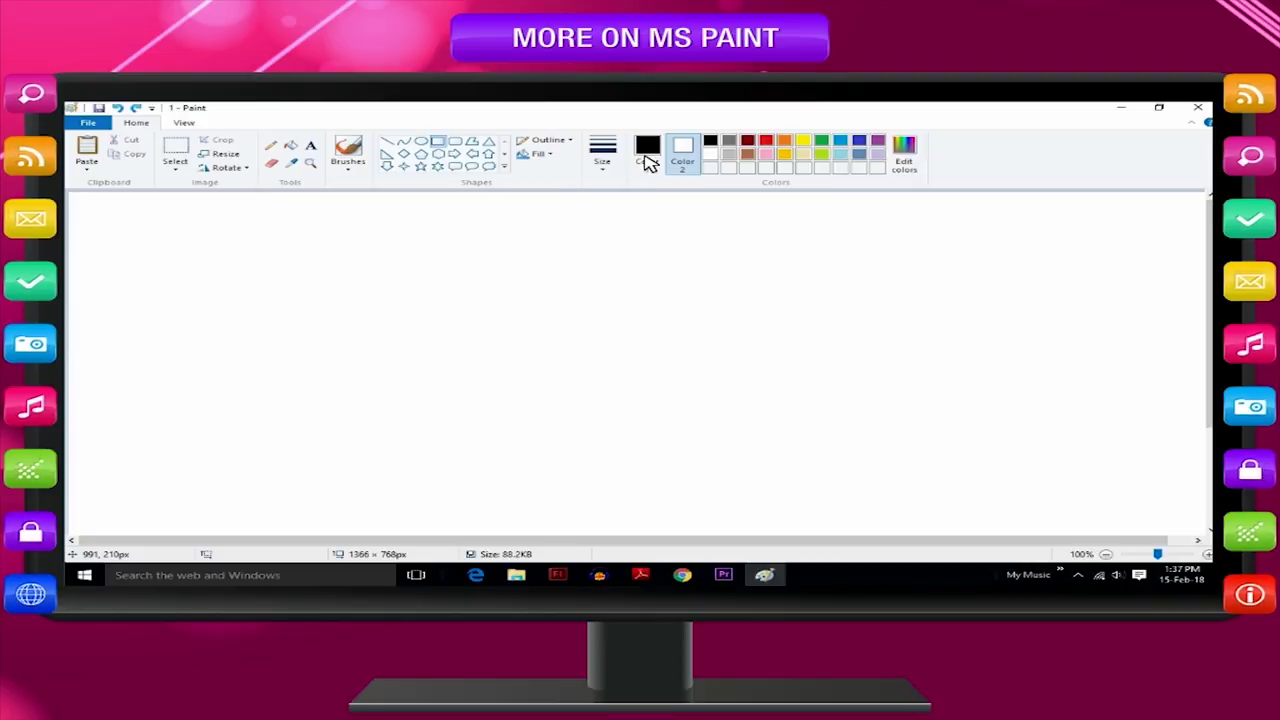
click(648, 155)
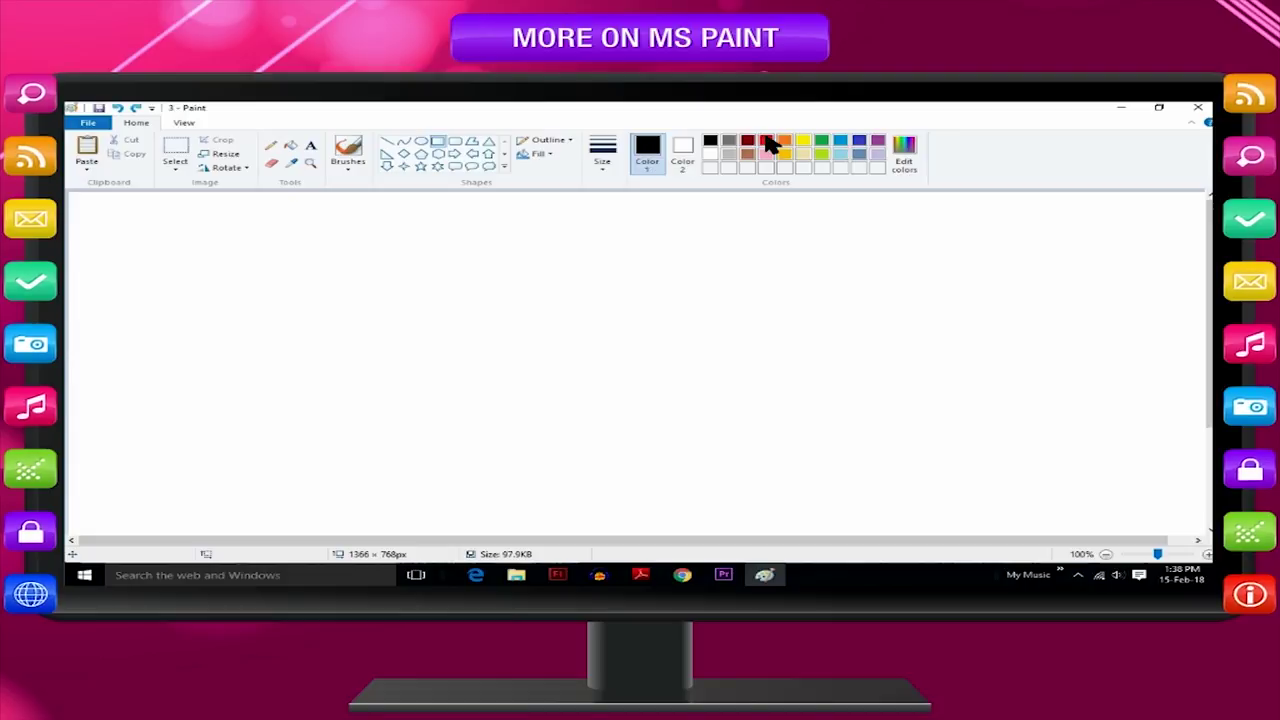
click(768, 142)
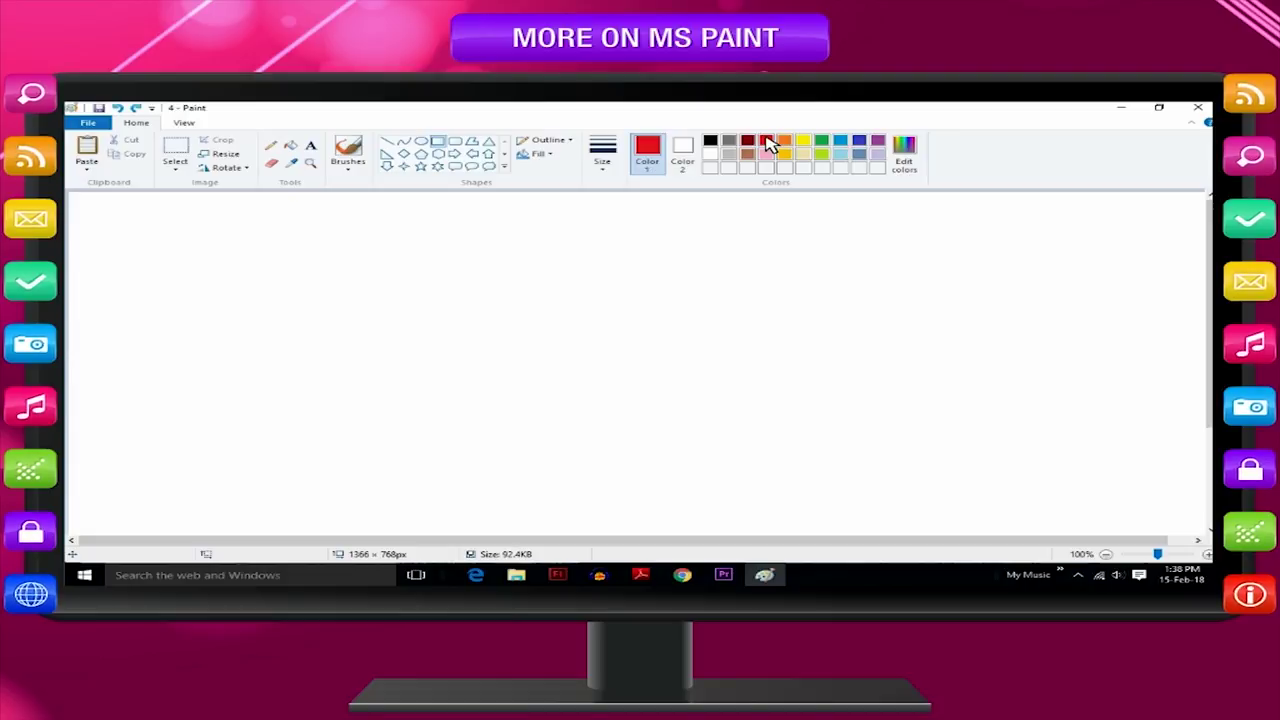
click(682, 154)
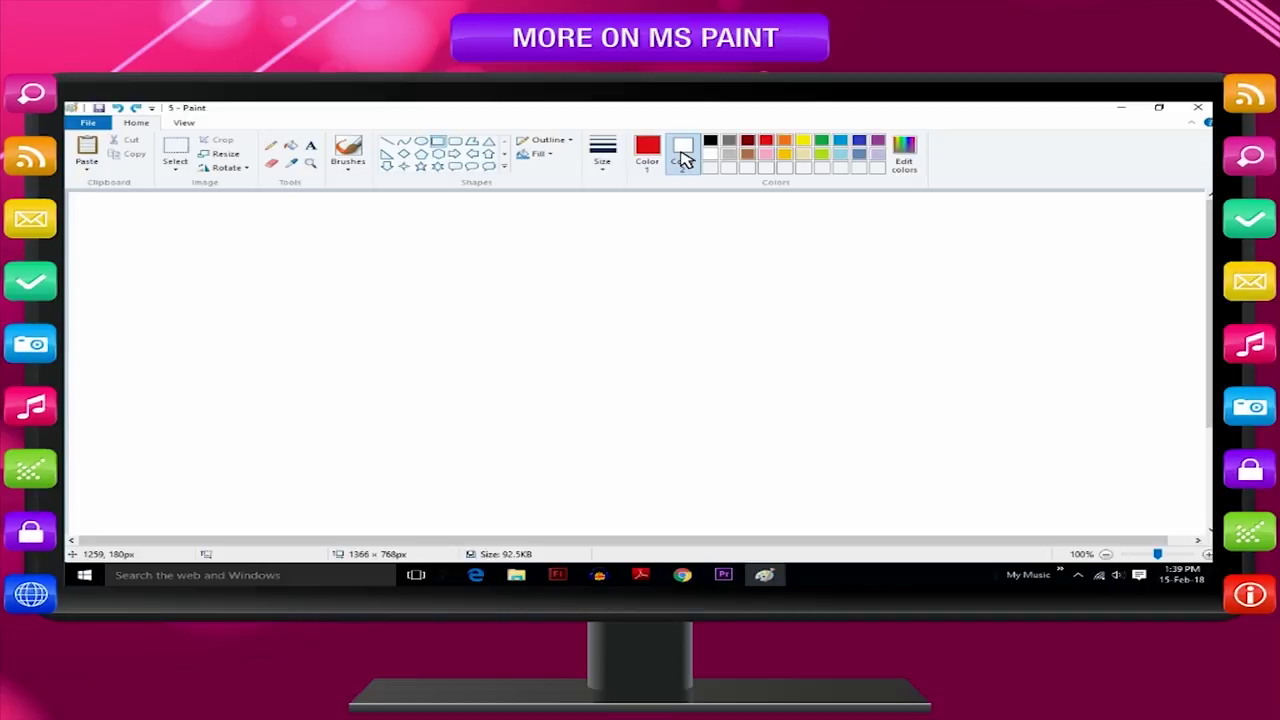
click(786, 156)
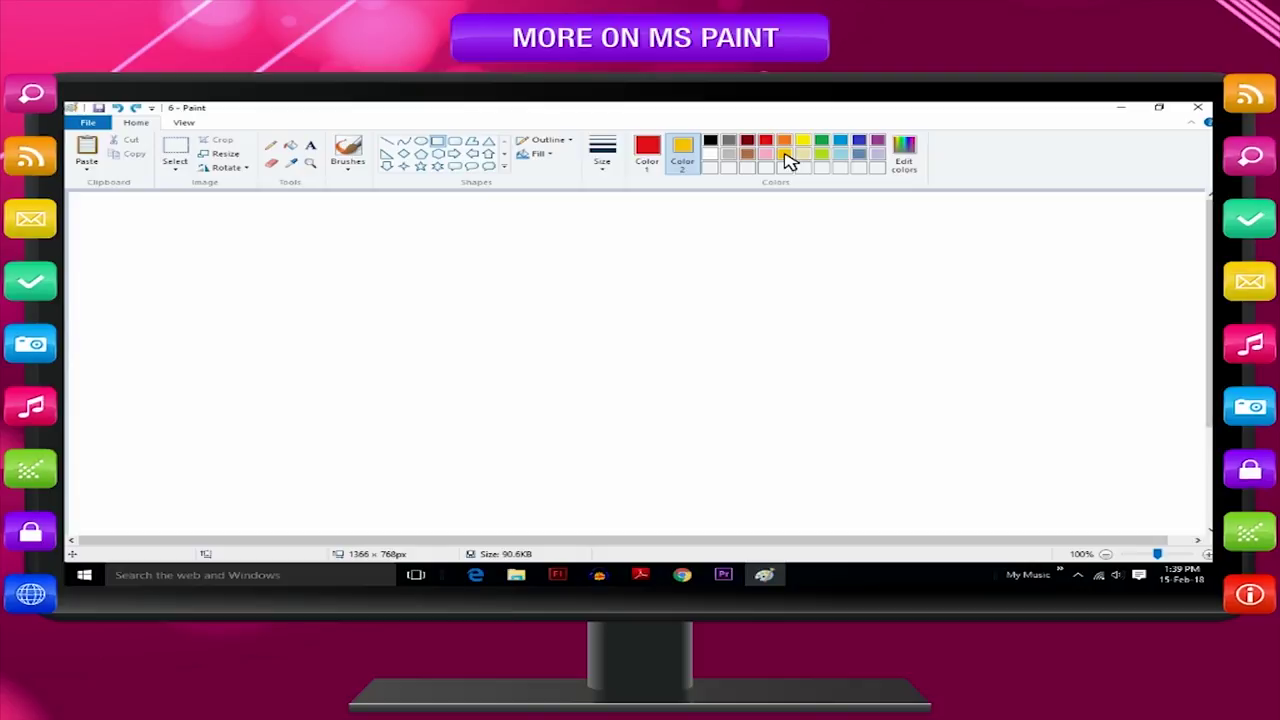
click(546, 156)
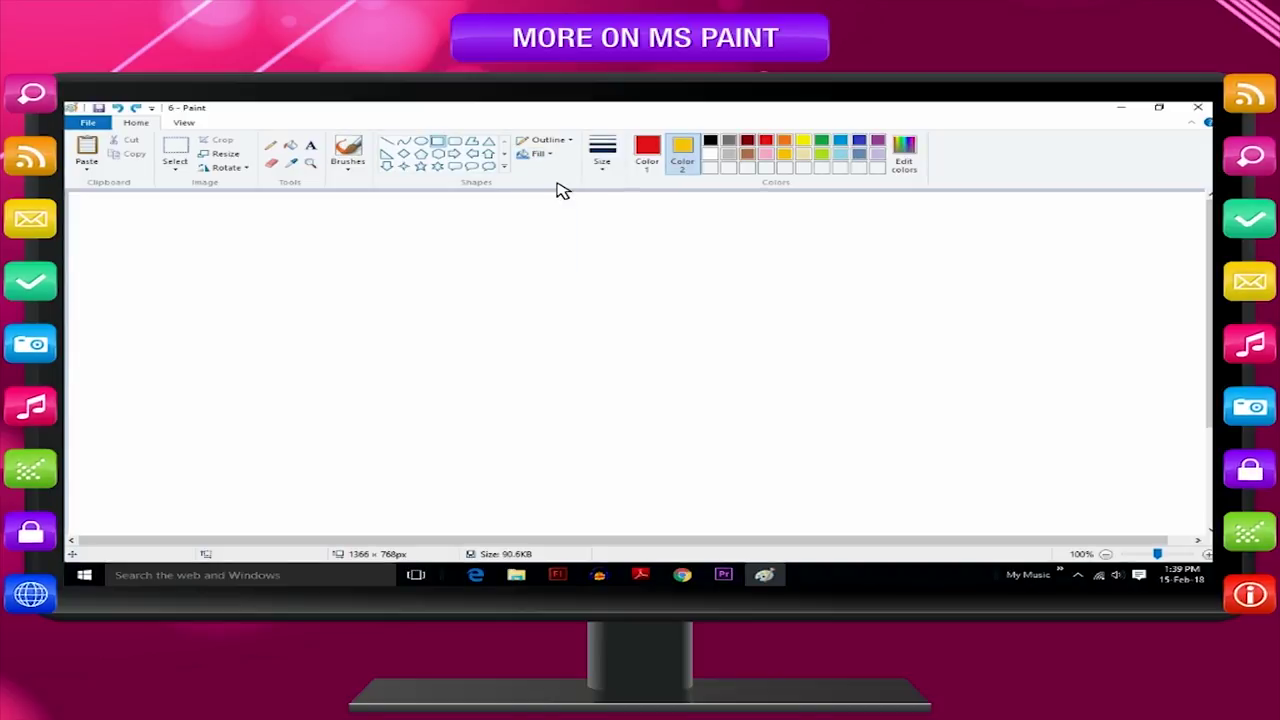
drag(563, 239, 899, 404)
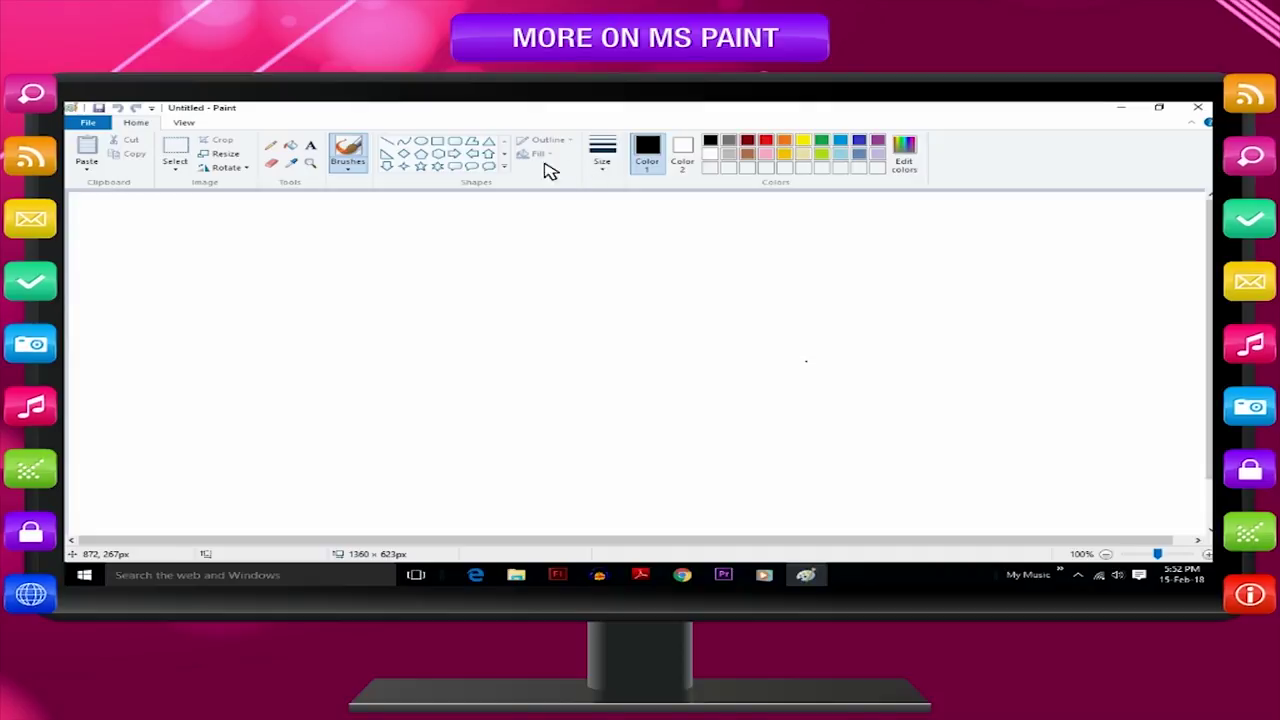
Draw a thick vertical red curve line mid-canvas and bend its middle to the right
click(408, 146)
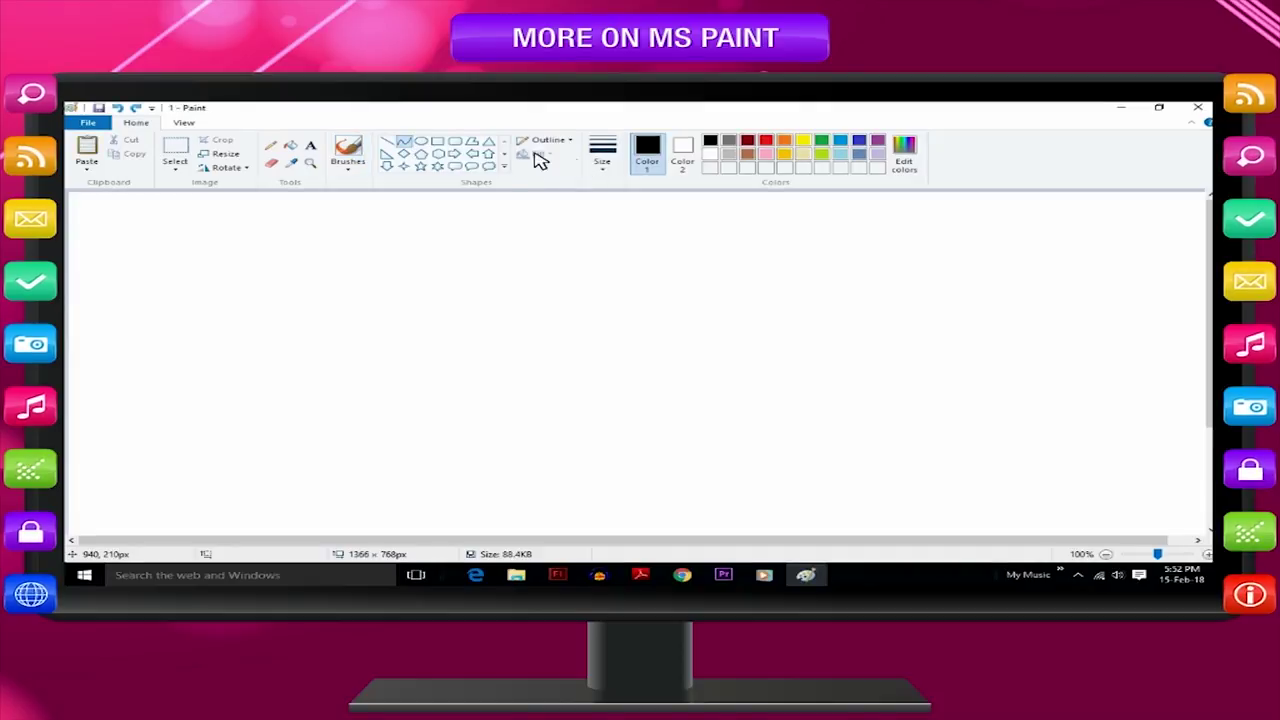
click(602, 155)
click(658, 222)
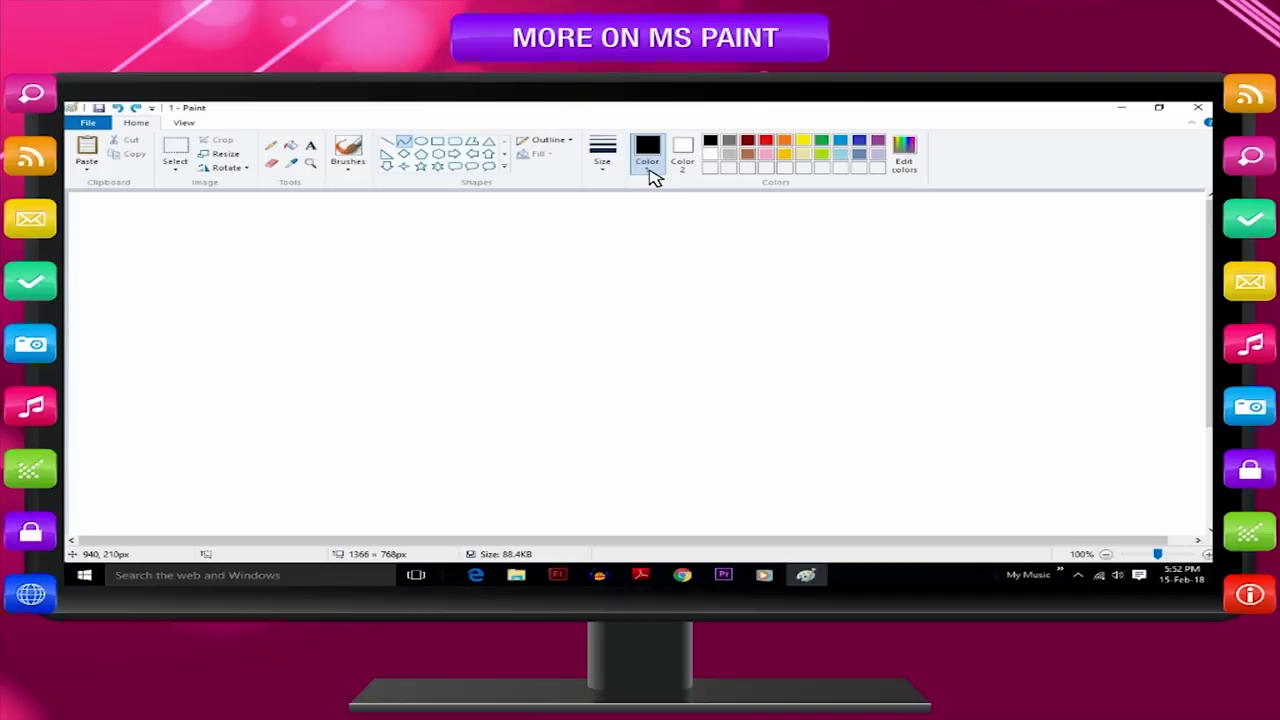
click(767, 142)
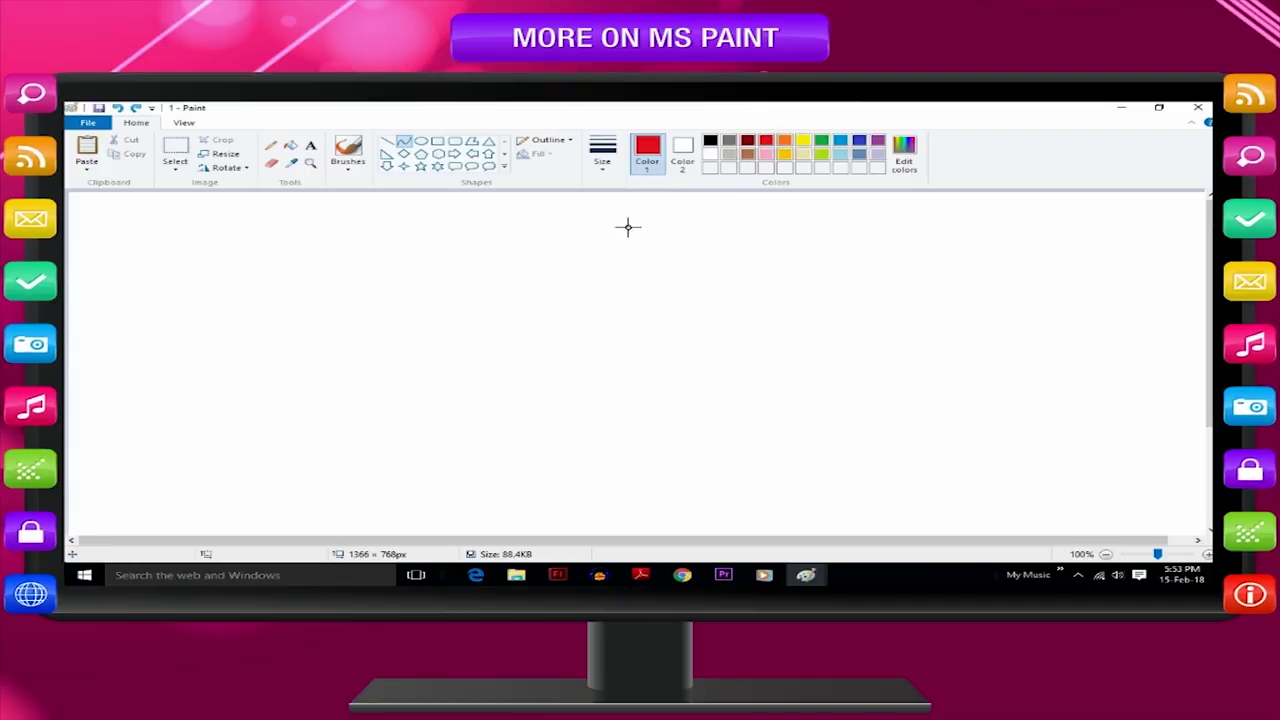
drag(585, 247, 585, 422)
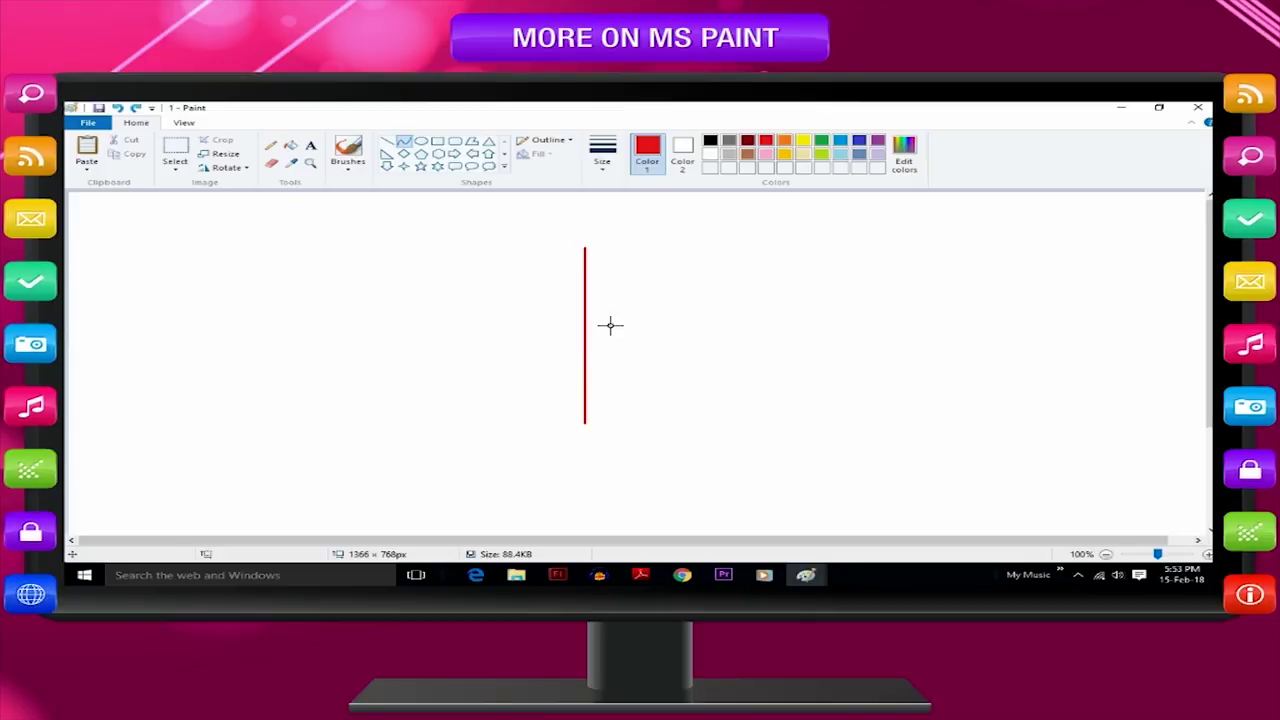
drag(610, 324, 660, 324)
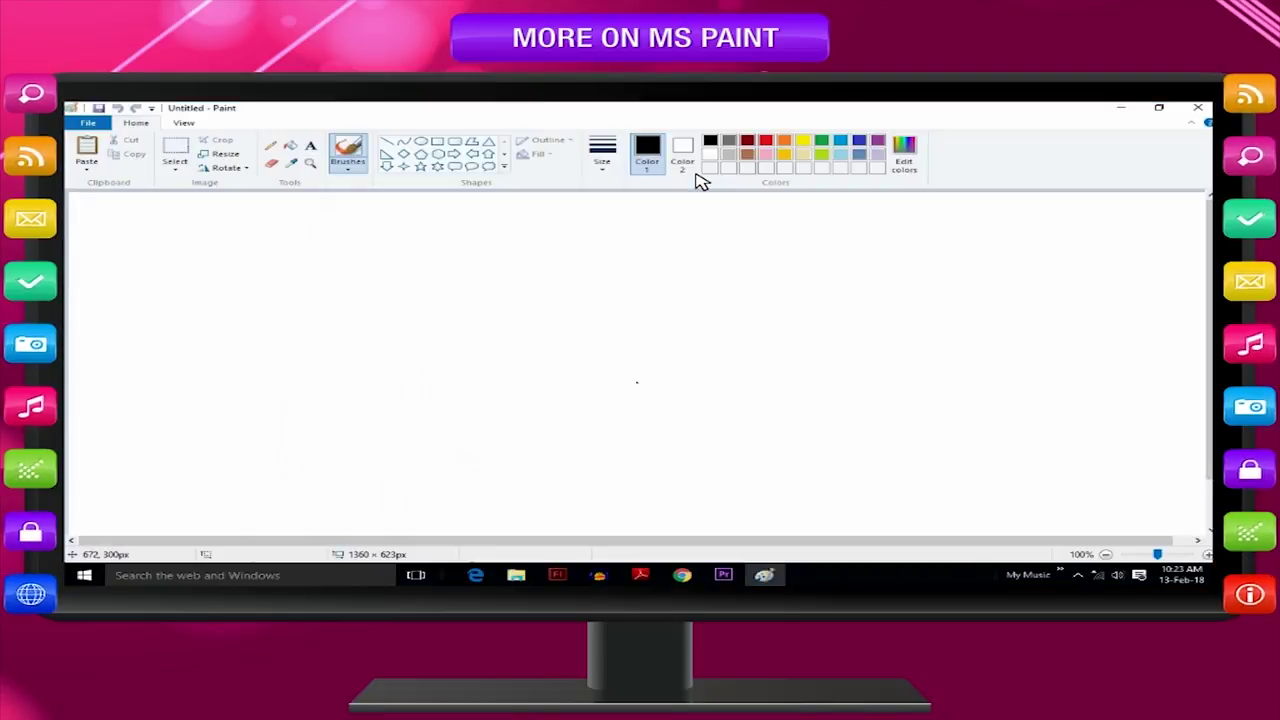
Switch to a different brush and thickness, then paint a green zig-zag across the canvas
click(350, 172)
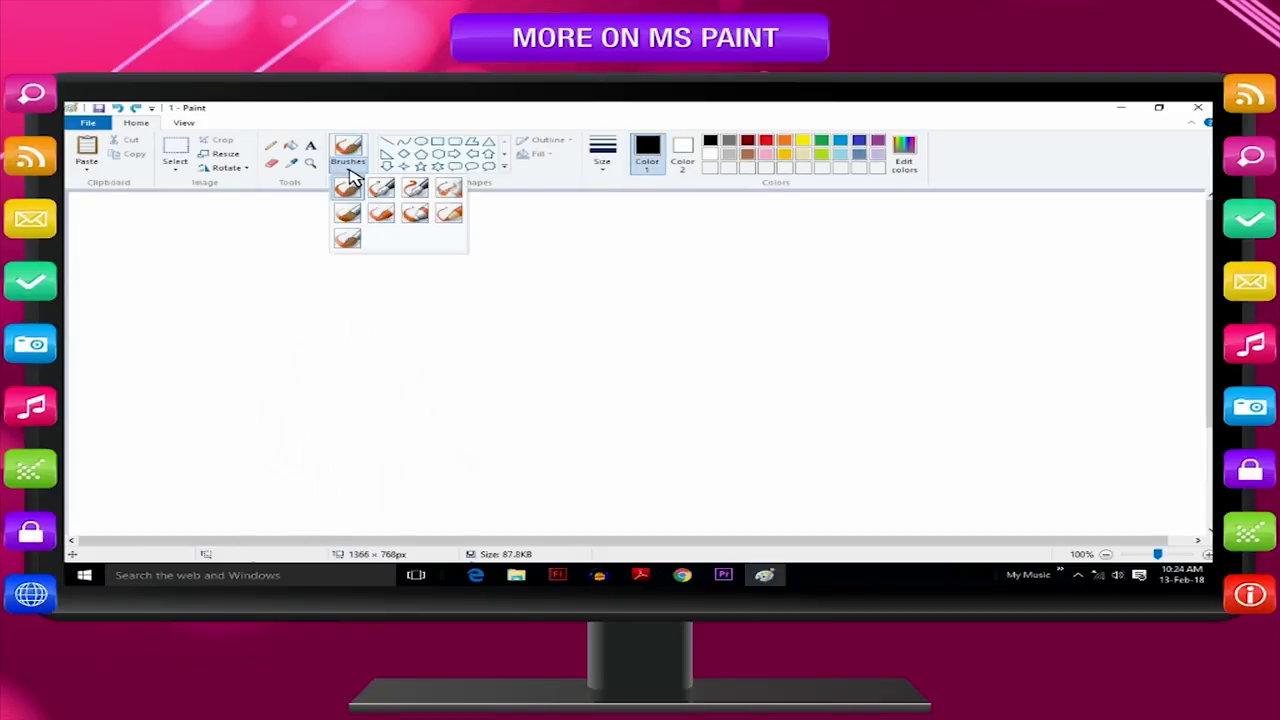
click(382, 190)
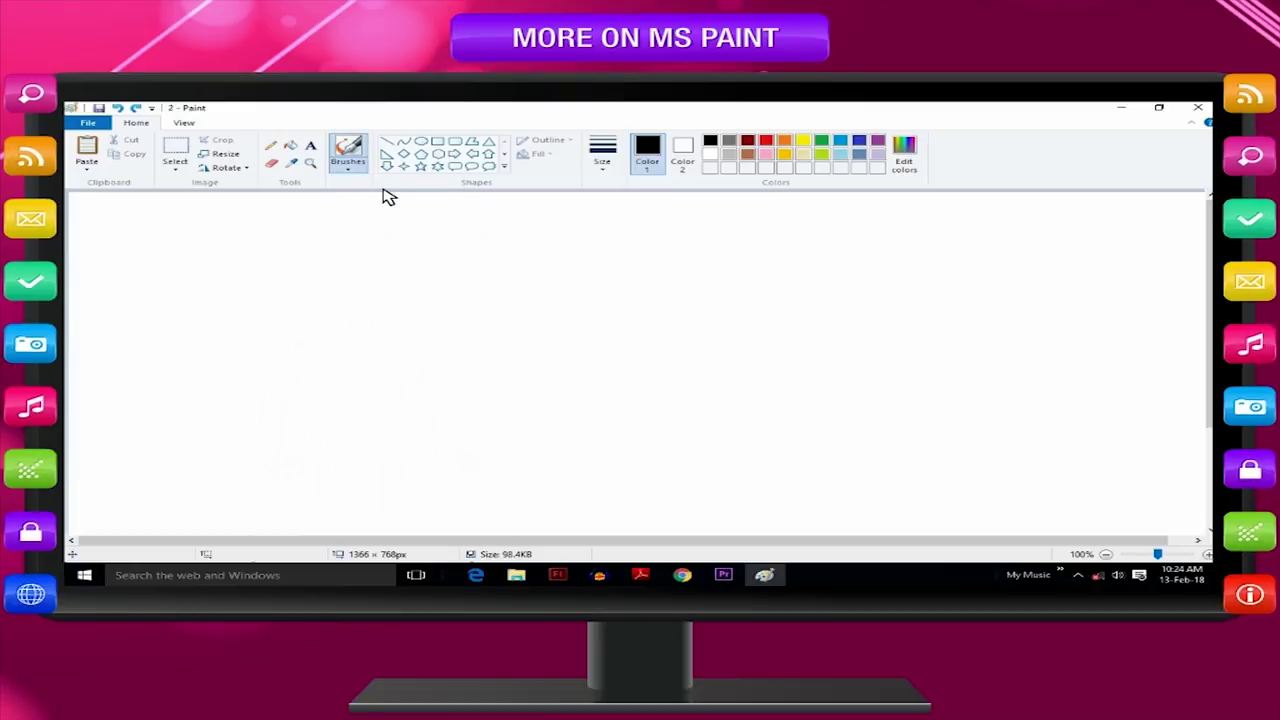
click(603, 160)
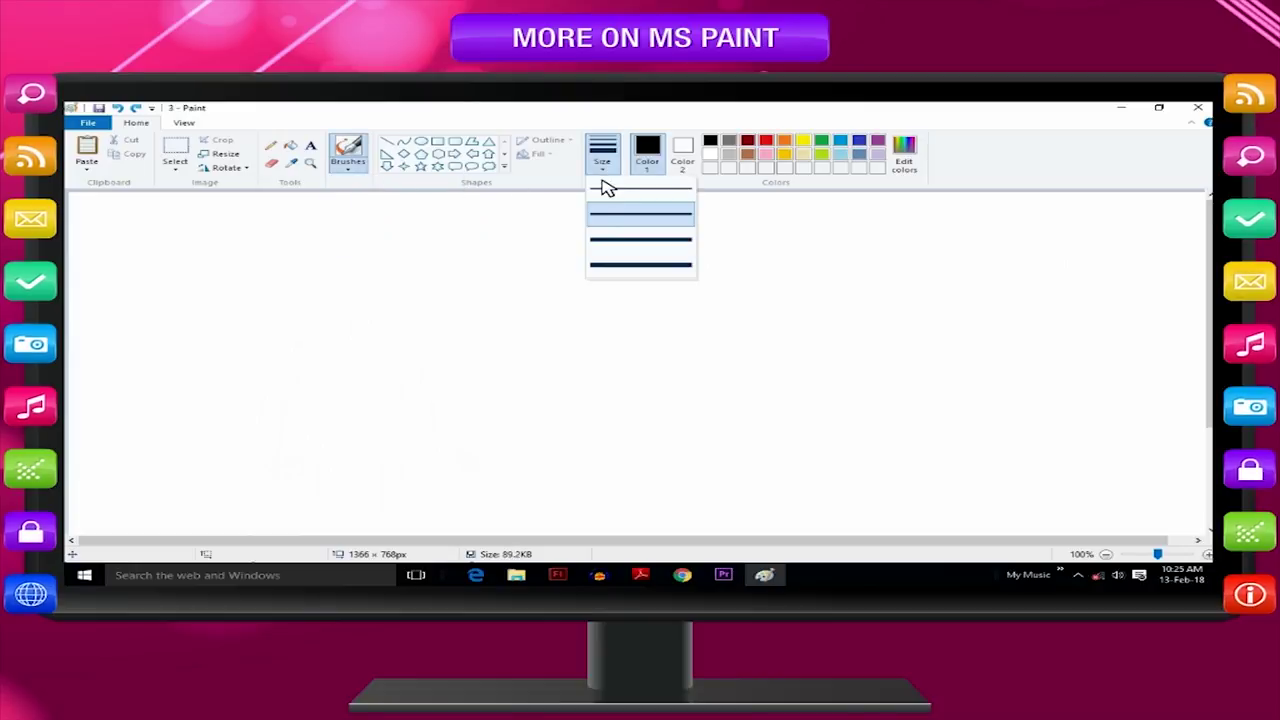
click(606, 216)
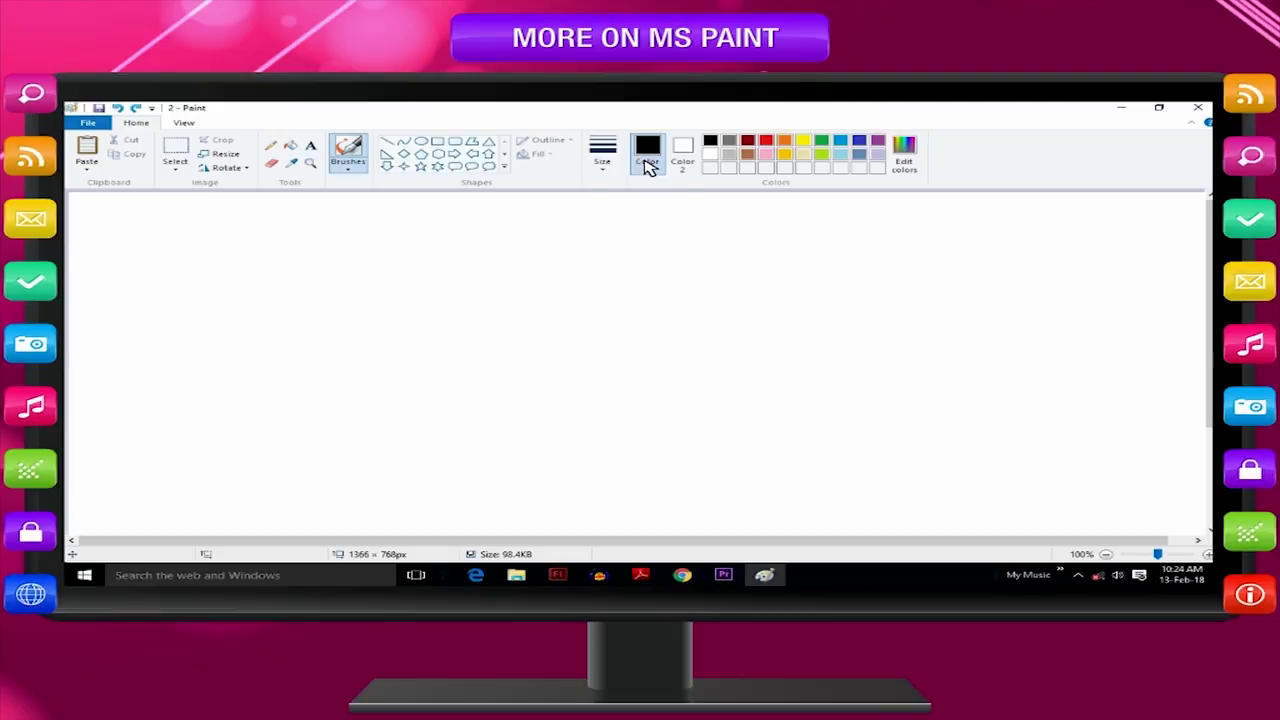
click(821, 143)
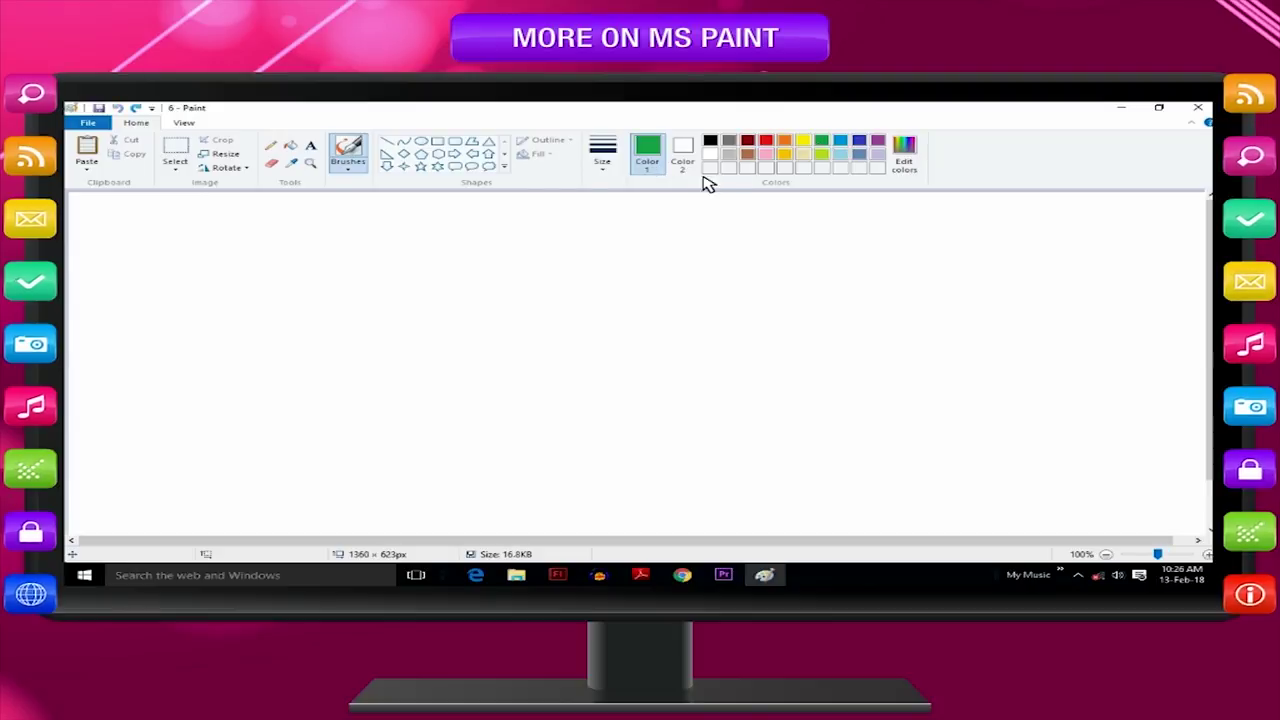
mouse_move(449, 263)
mouse_down()
mouse_move(554, 354)
mouse_move(666, 343)
mouse_move(775, 297)
mouse_move(970, 415)
mouse_up()
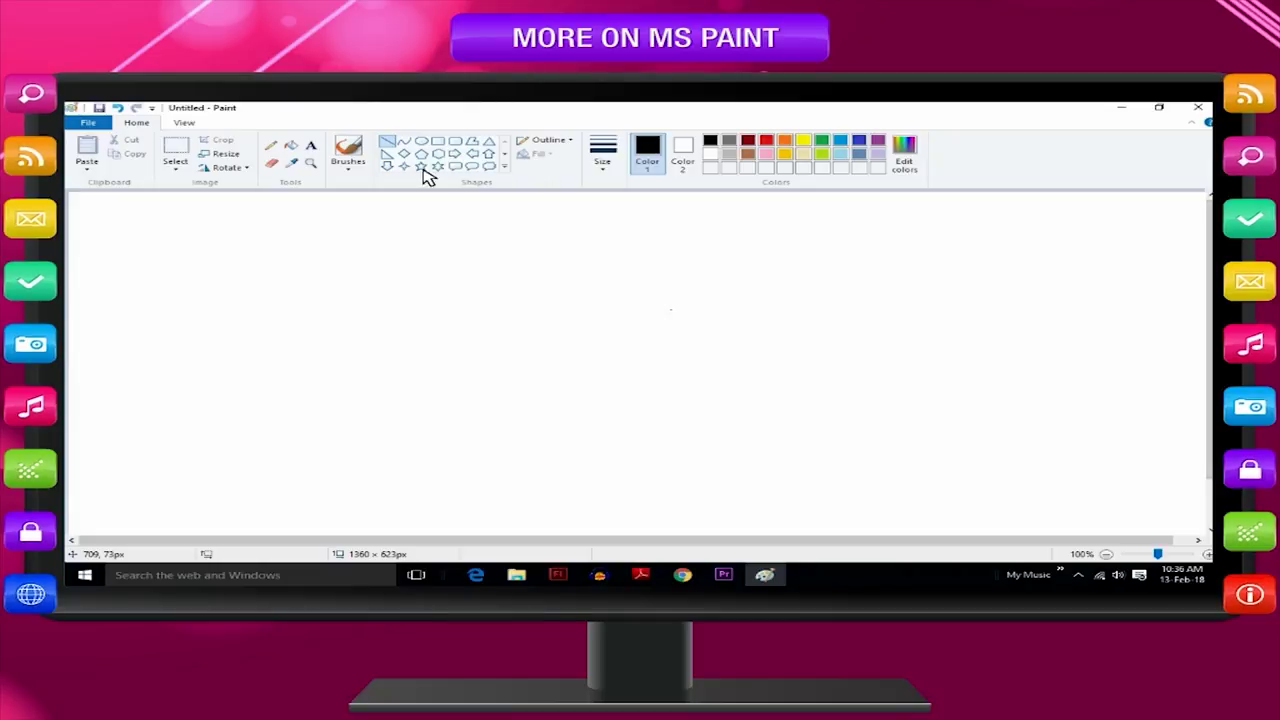
Spray a red stroke curving down the canvas with the Airbrush at a chosen size
click(348, 165)
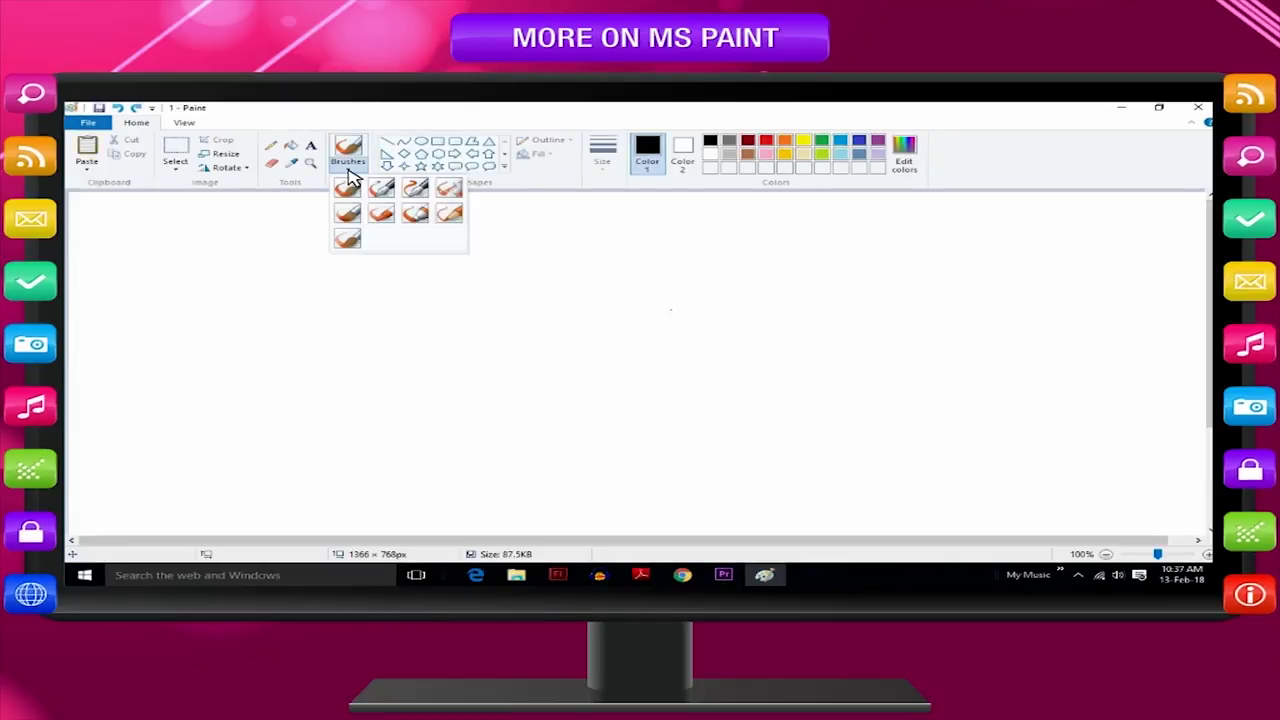
click(447, 196)
click(602, 152)
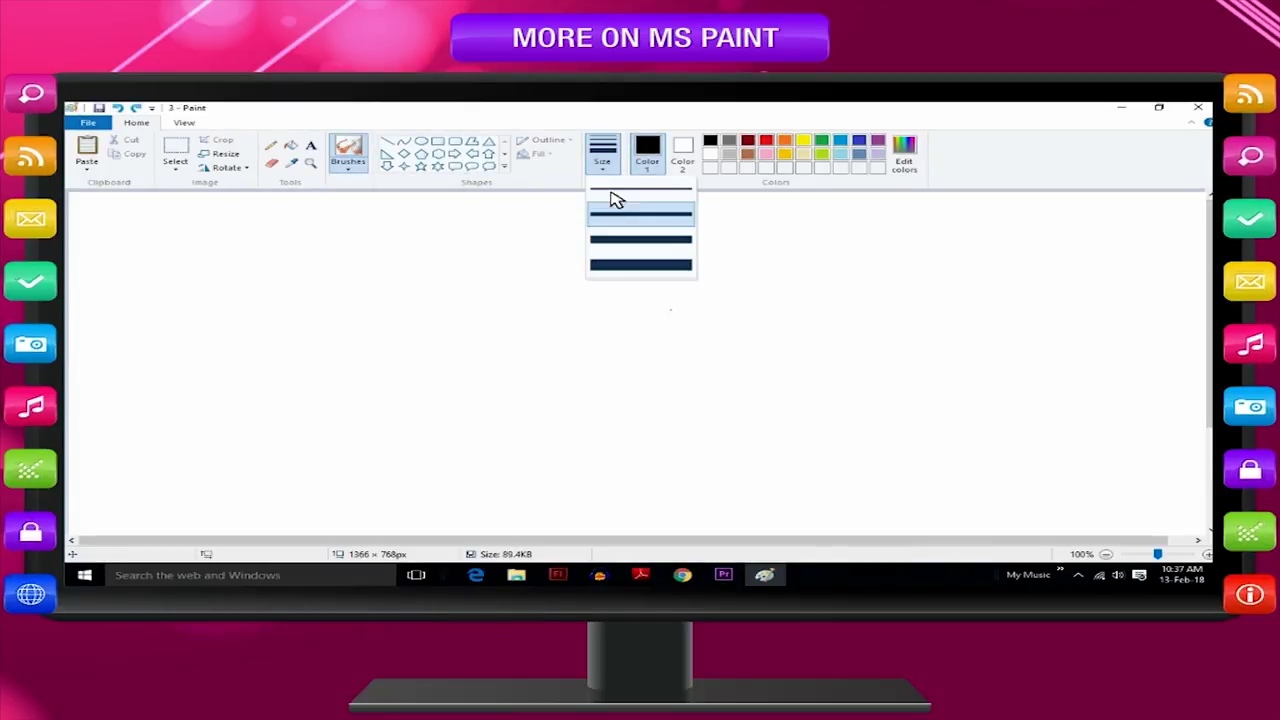
click(620, 224)
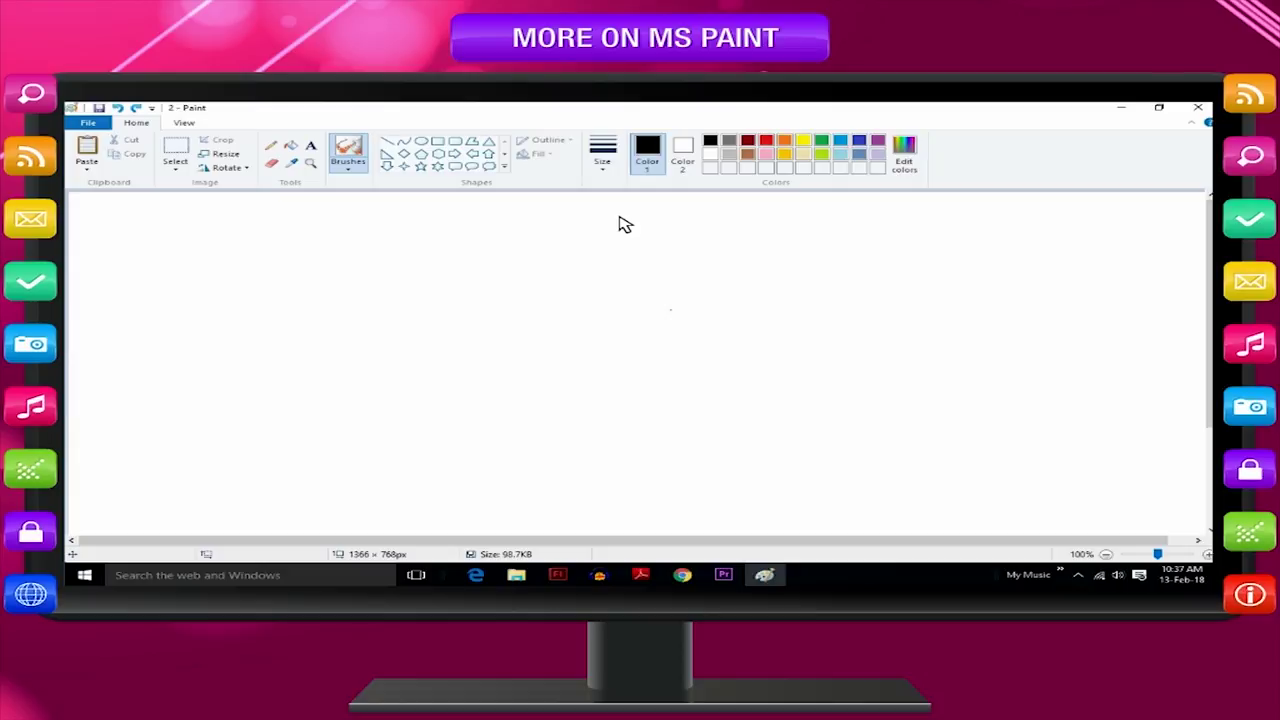
click(766, 141)
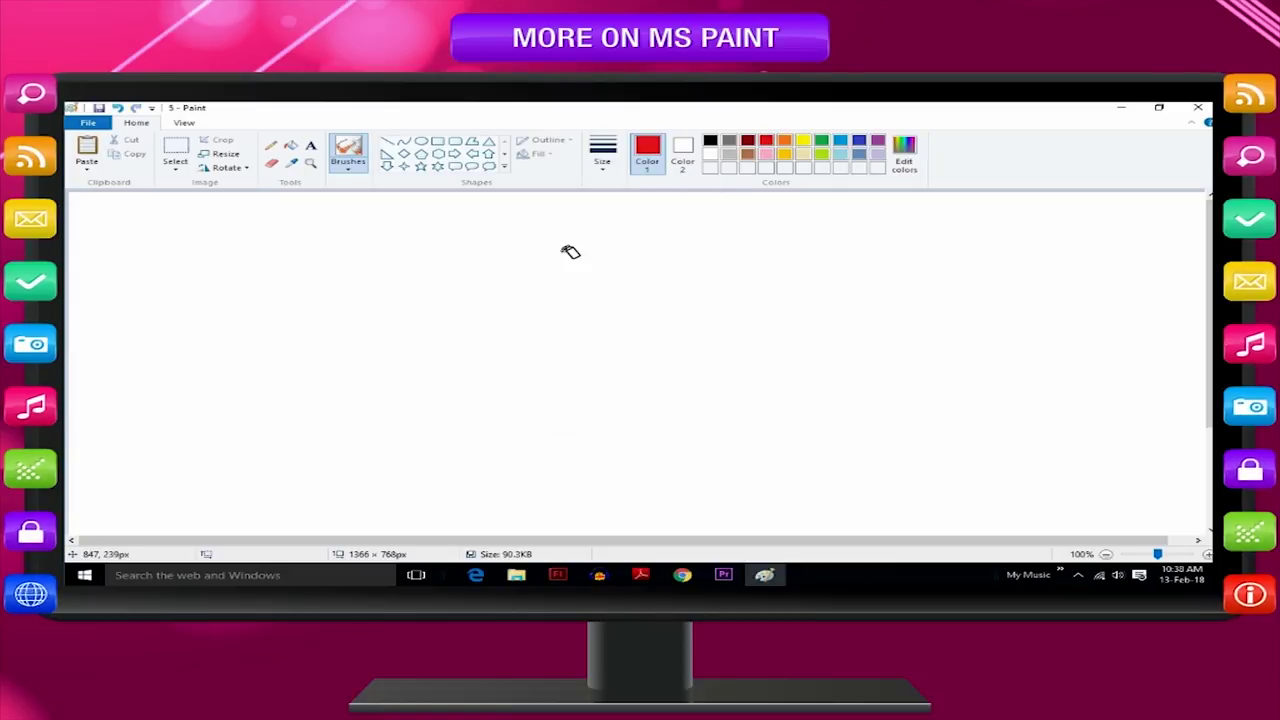
mouse_move(567, 257)
mouse_down()
mouse_move(527, 398)
mouse_move(572, 430)
mouse_up()
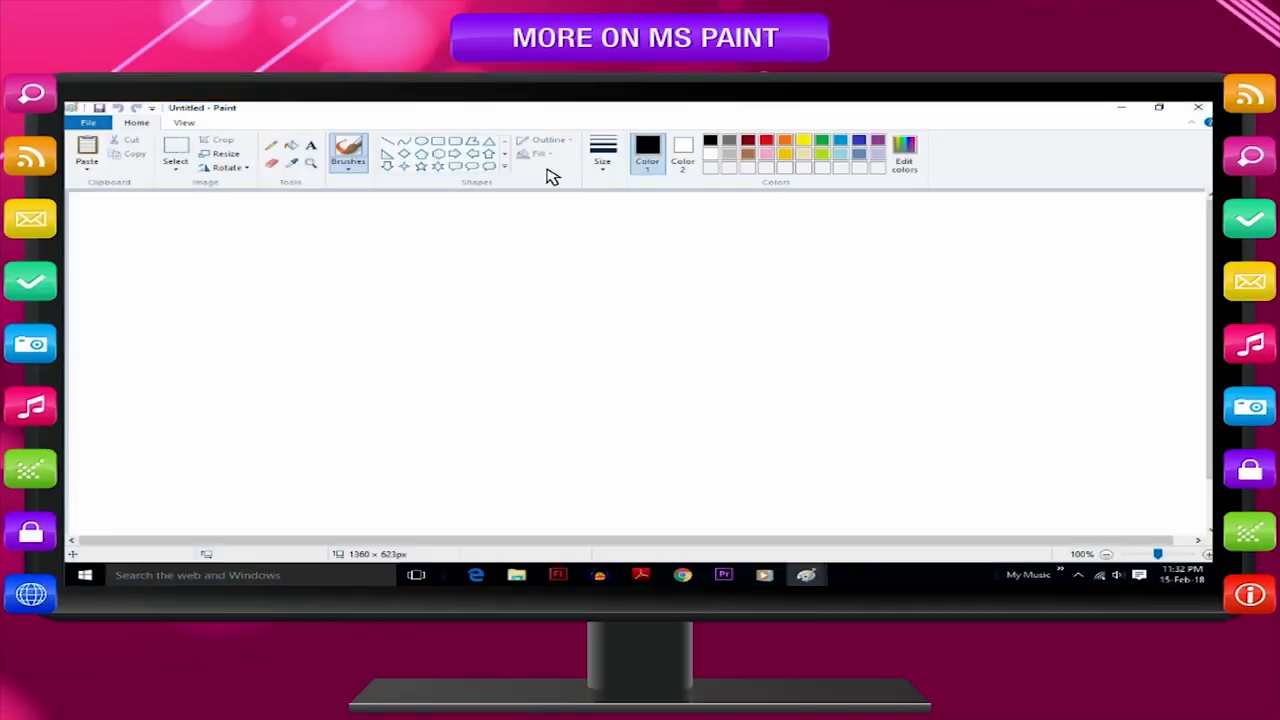
Paint a green Watercolor brush stroke rising diagonally up to the right
click(350, 176)
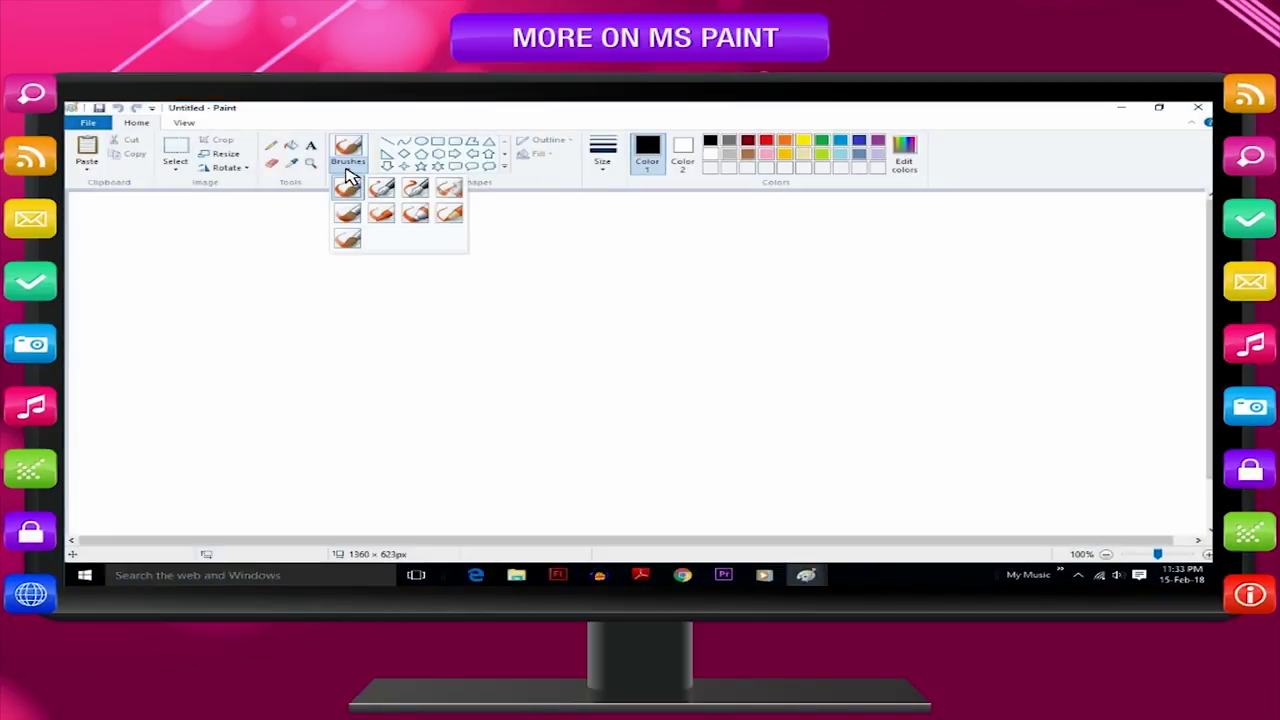
click(352, 240)
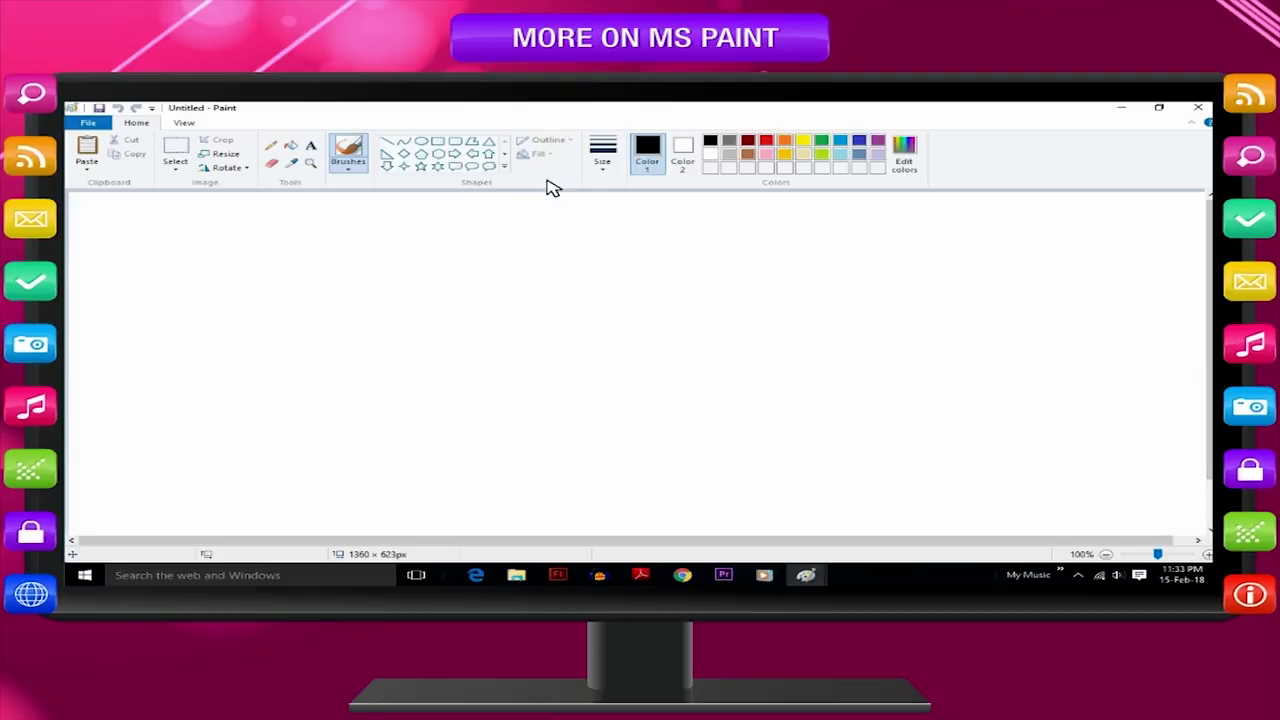
click(605, 163)
click(634, 248)
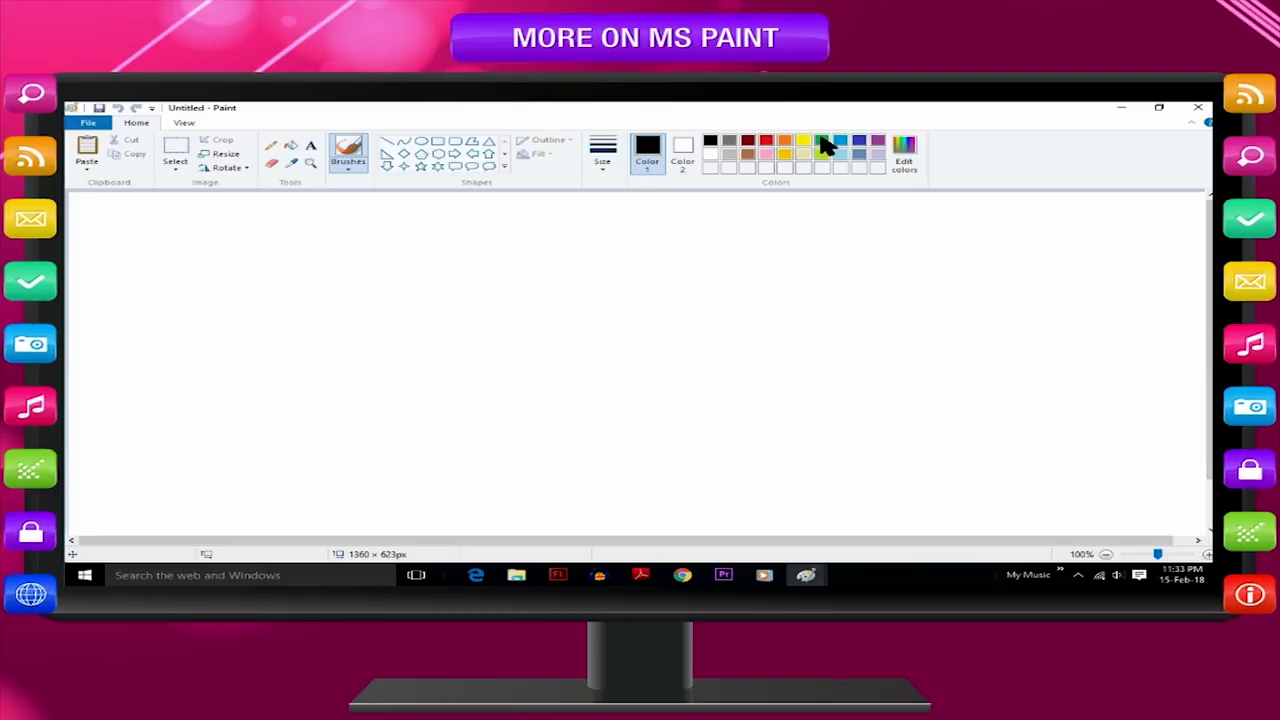
click(821, 141)
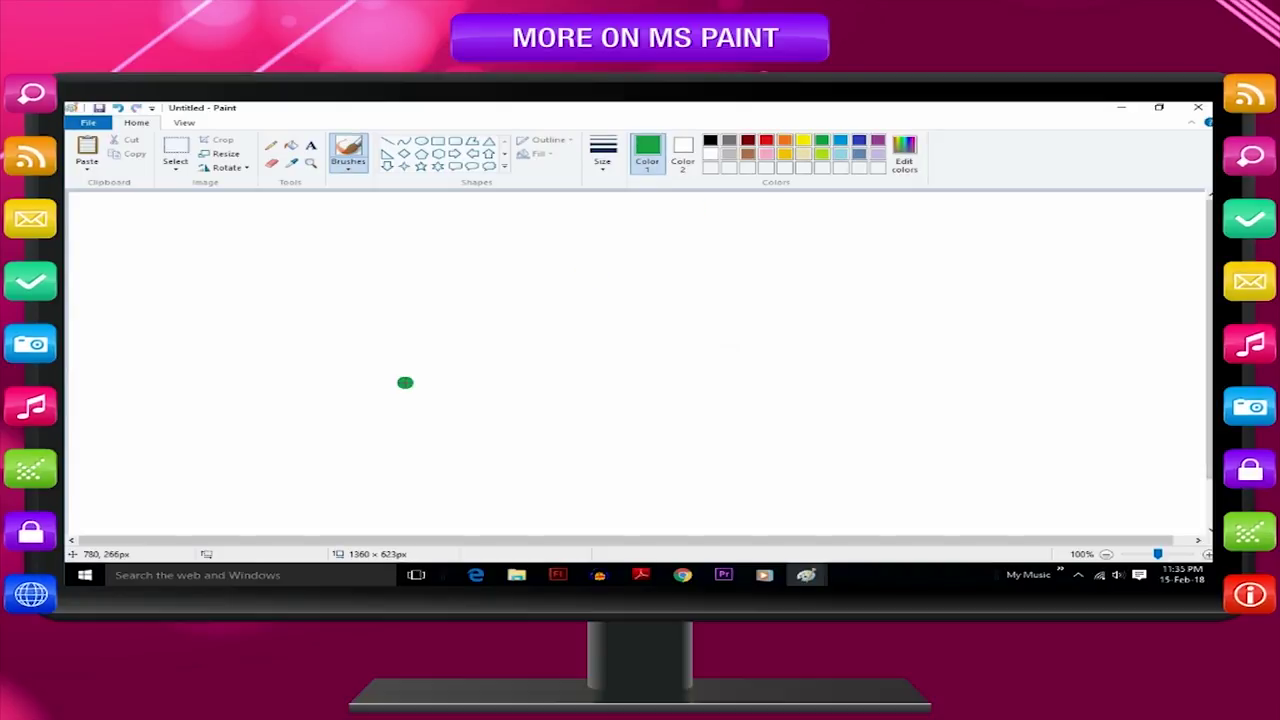
drag(405, 383, 591, 254)
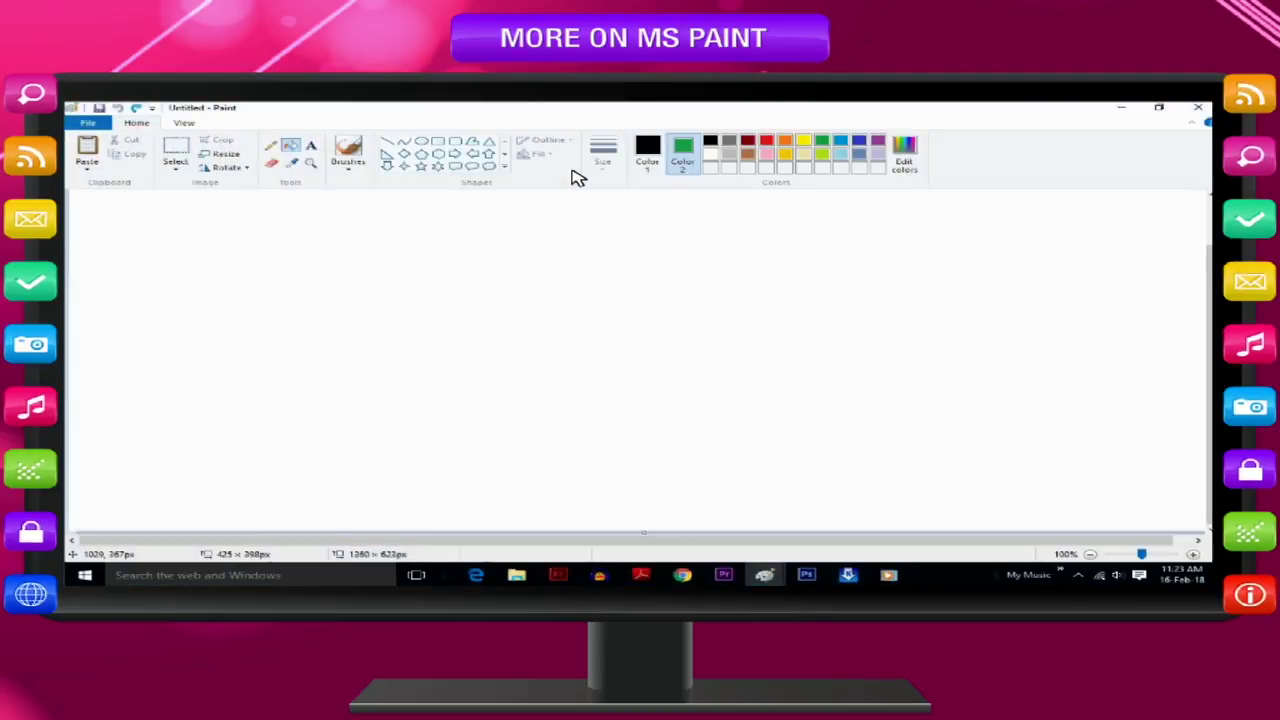
Draw a black polygon: a horizontal base, a long diagonal down-left, then a vertical closing side
click(474, 143)
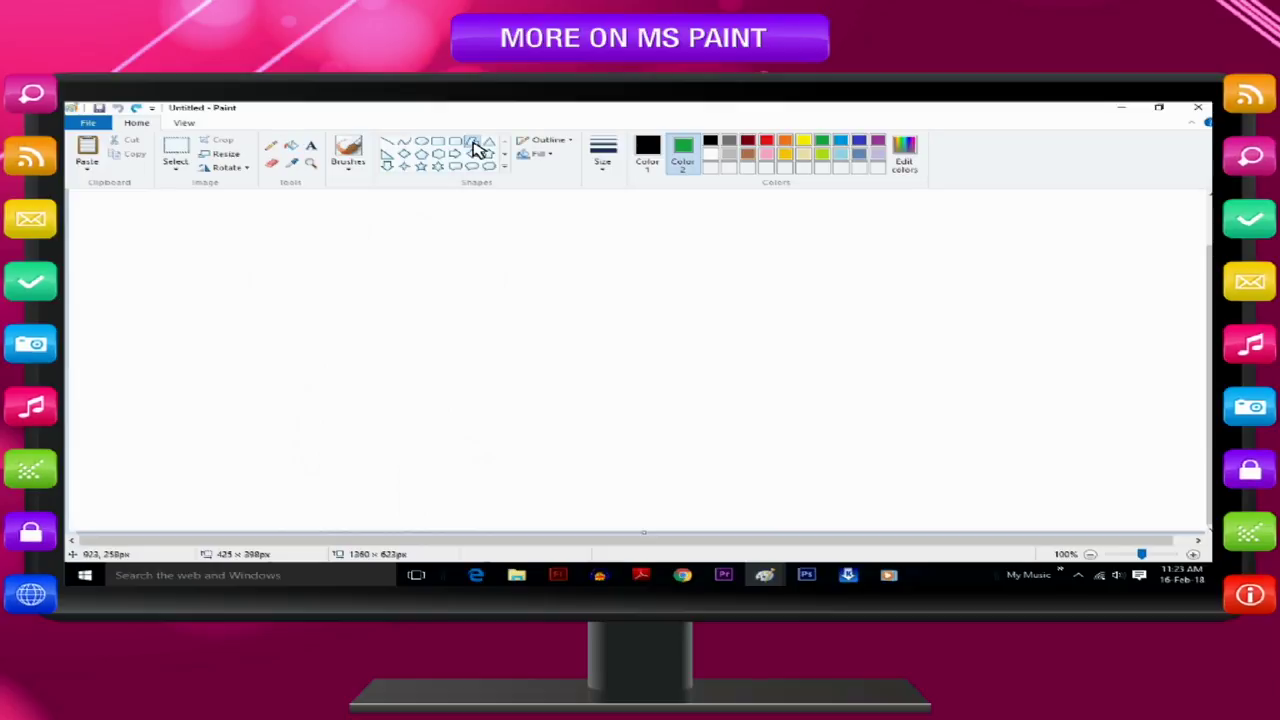
drag(322, 332, 811, 333)
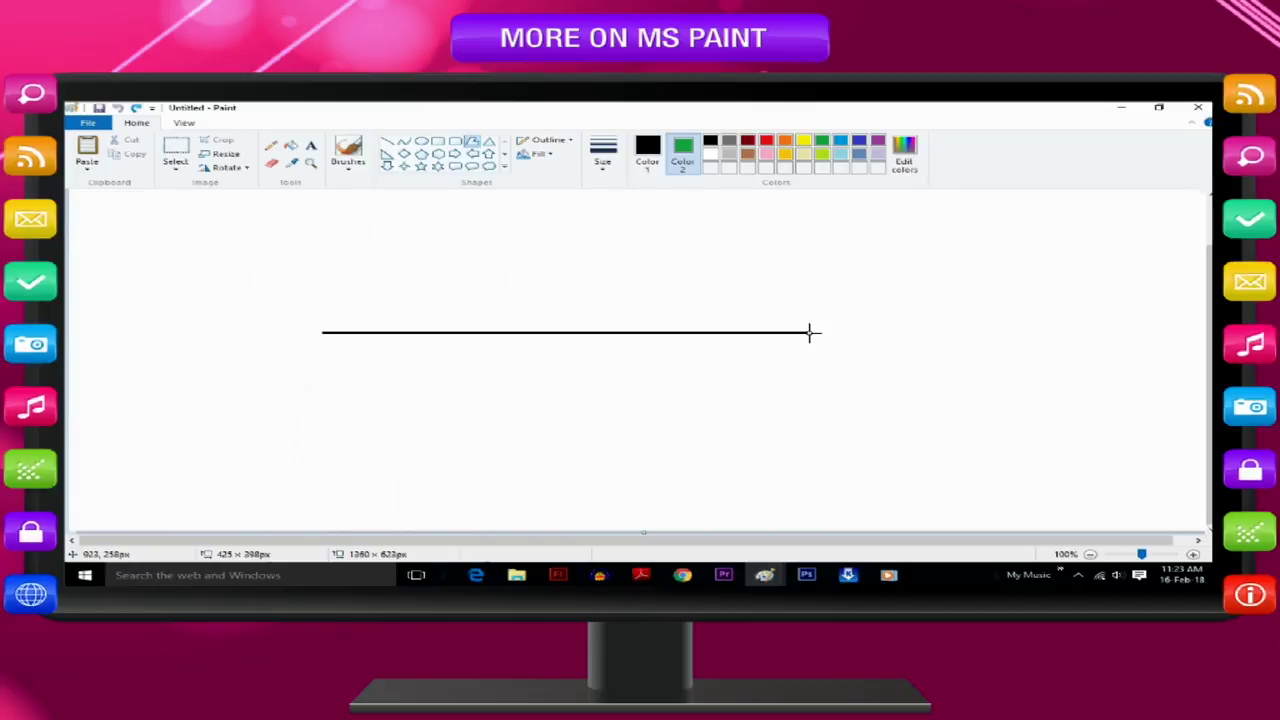
mouse_move(810, 332)
mouse_down()
mouse_move(809, 203)
mouse_move(323, 460)
mouse_up()
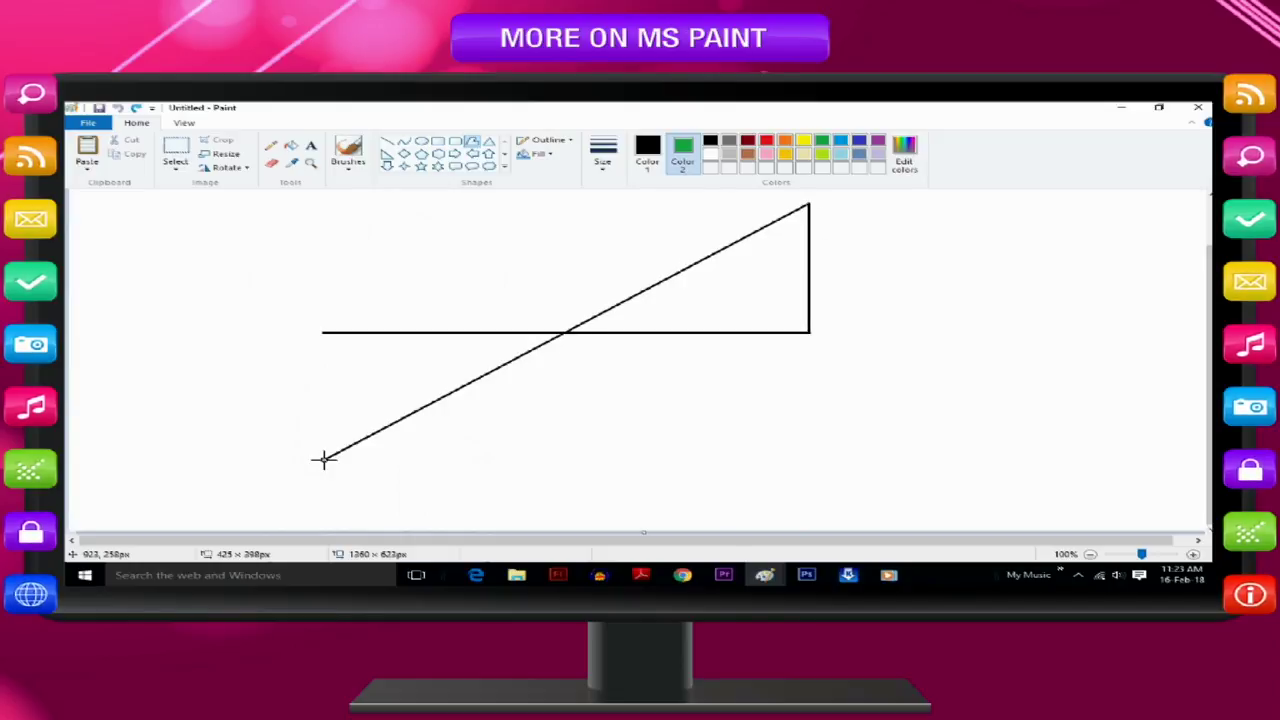
drag(323, 460, 323, 332)
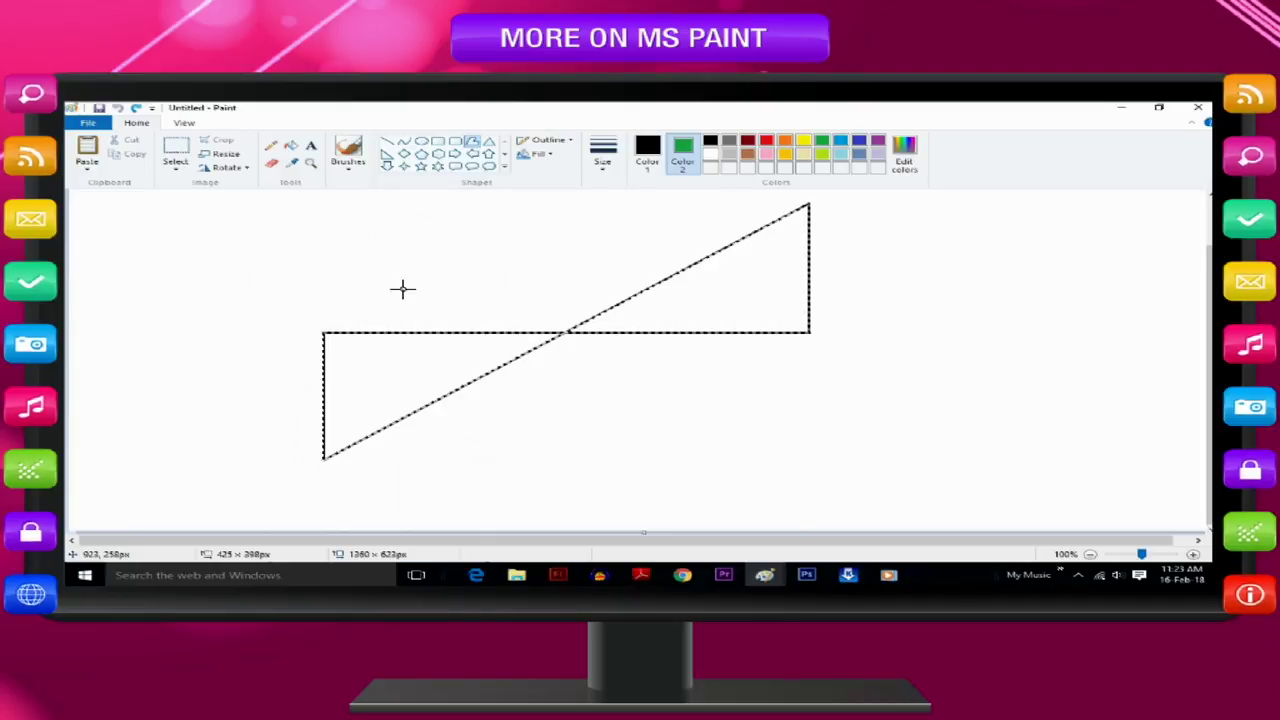
Commit the polygon and bucket-fill its lower-left and upper-right triangles with green
click(604, 160)
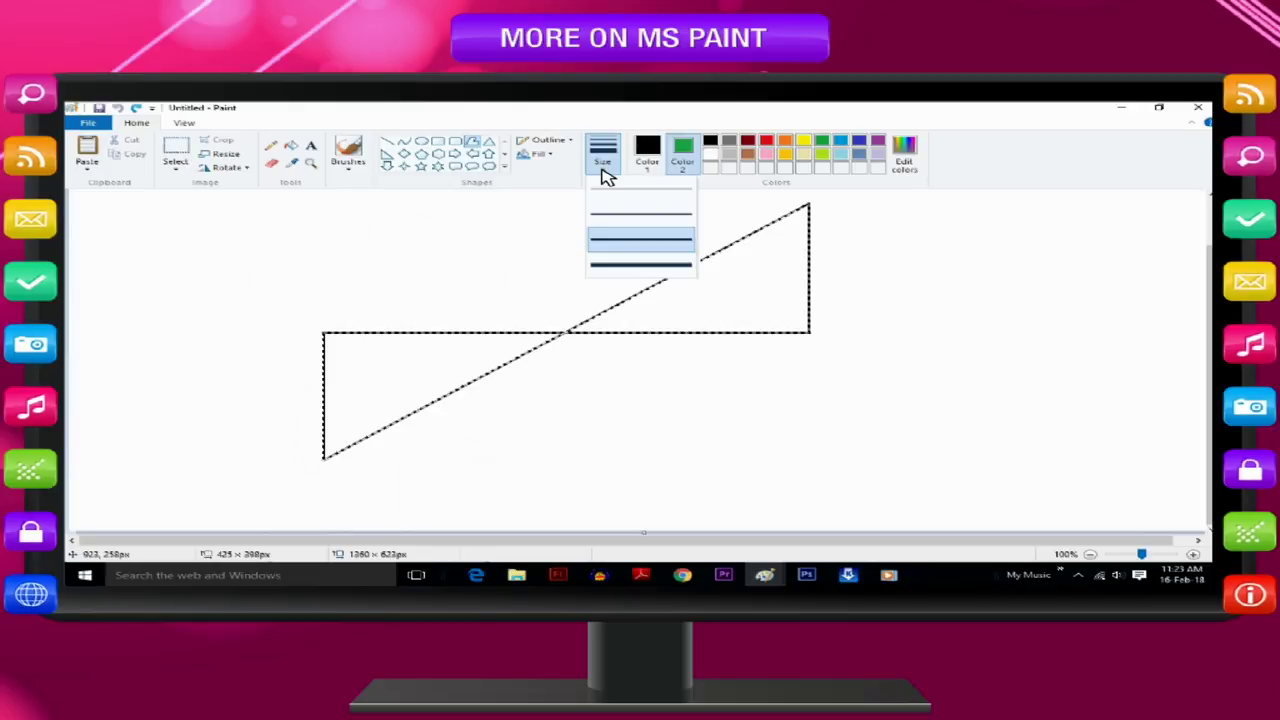
click(604, 172)
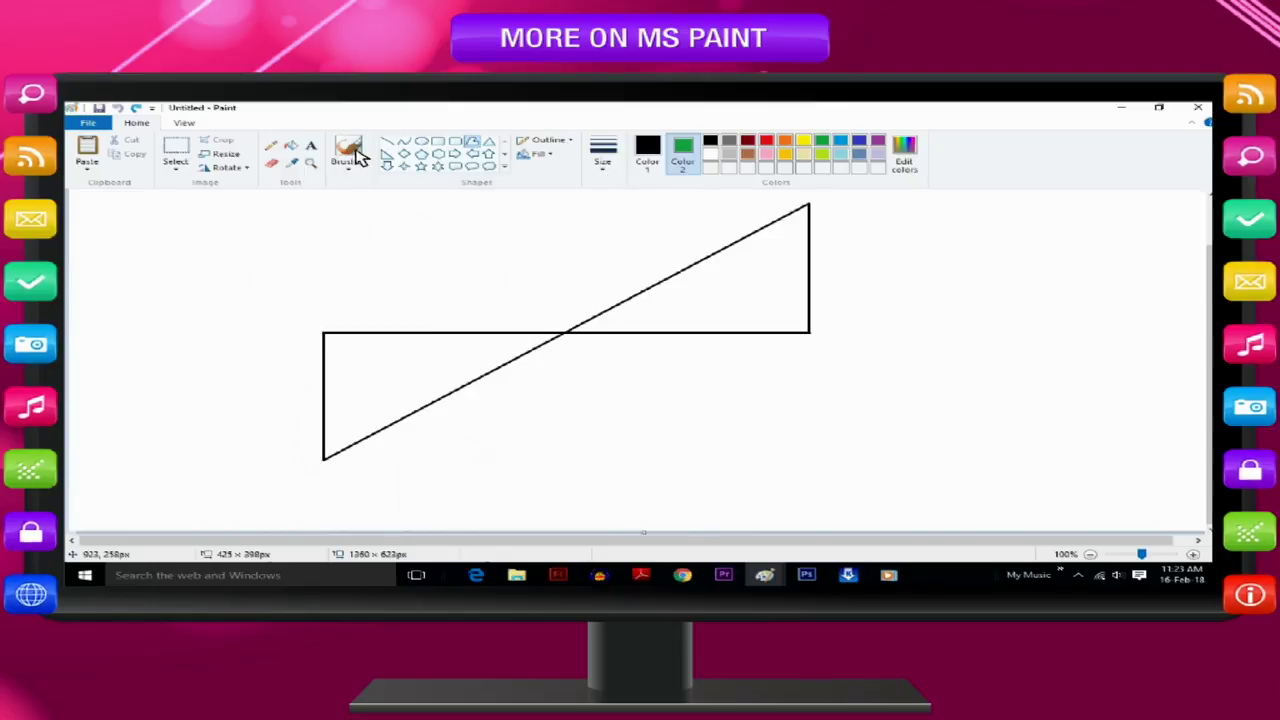
click(291, 147)
click(434, 345)
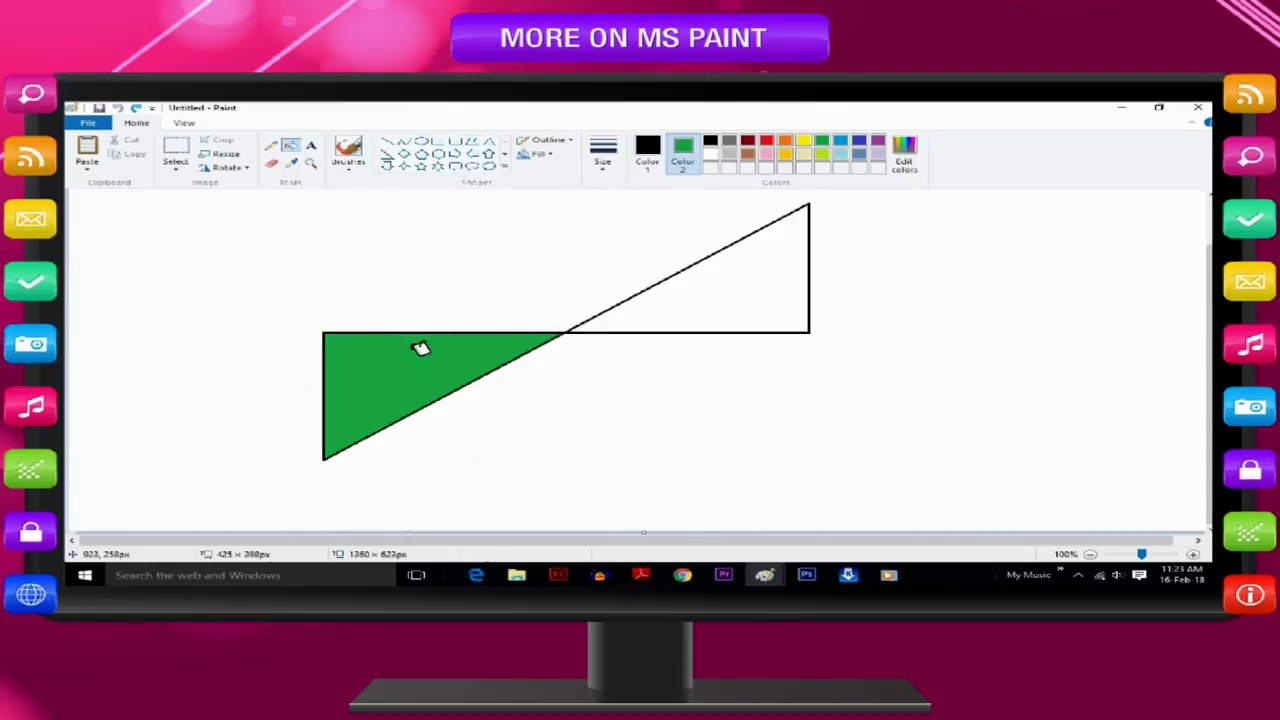
click(619, 316)
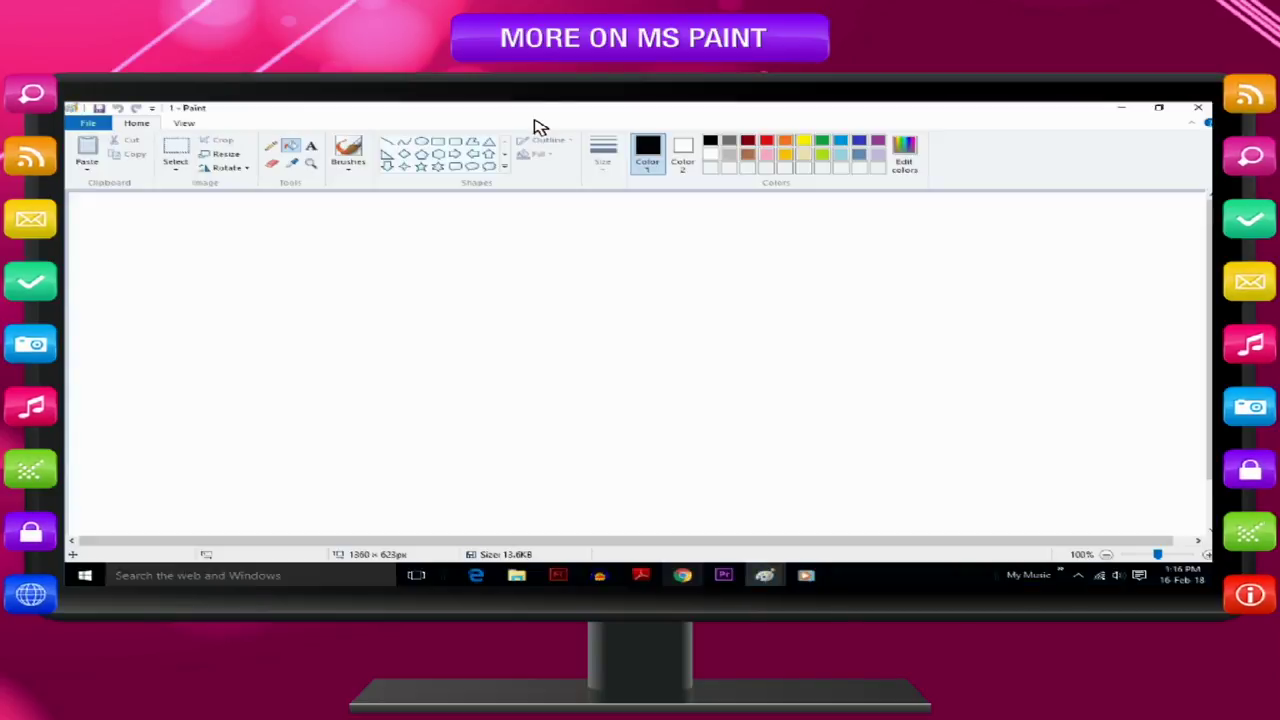
Drag a 372 × 88px text box left of the canvas centre with the Text tool
click(310, 147)
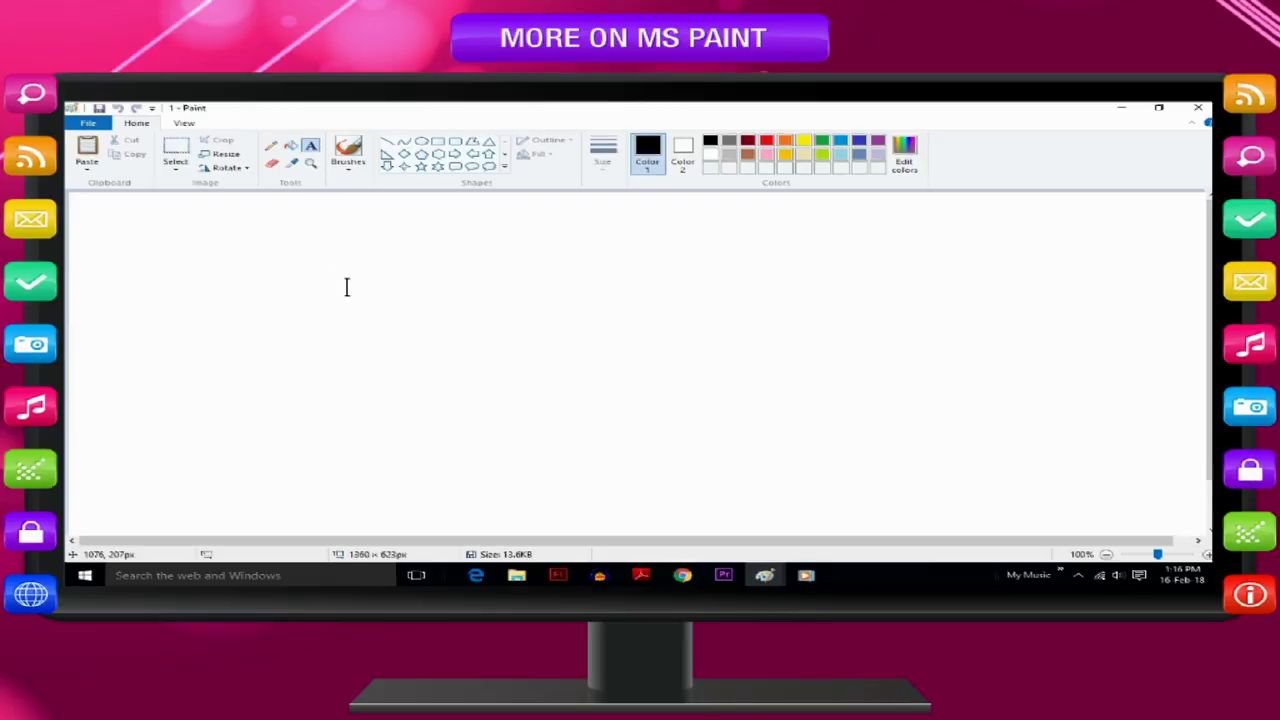
drag(346, 286, 672, 346)
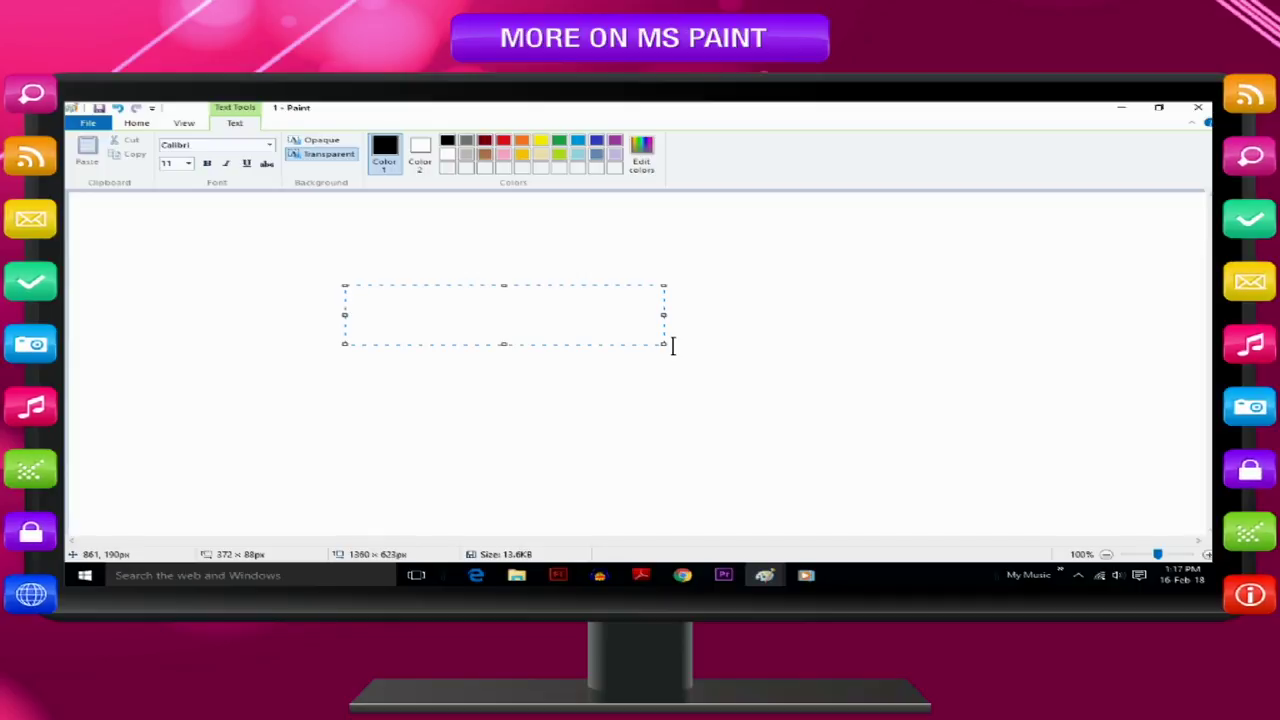
Type 'ON THE HOME' in red Britannic Bold size 11 on an opaque yellow background
click(269, 145)
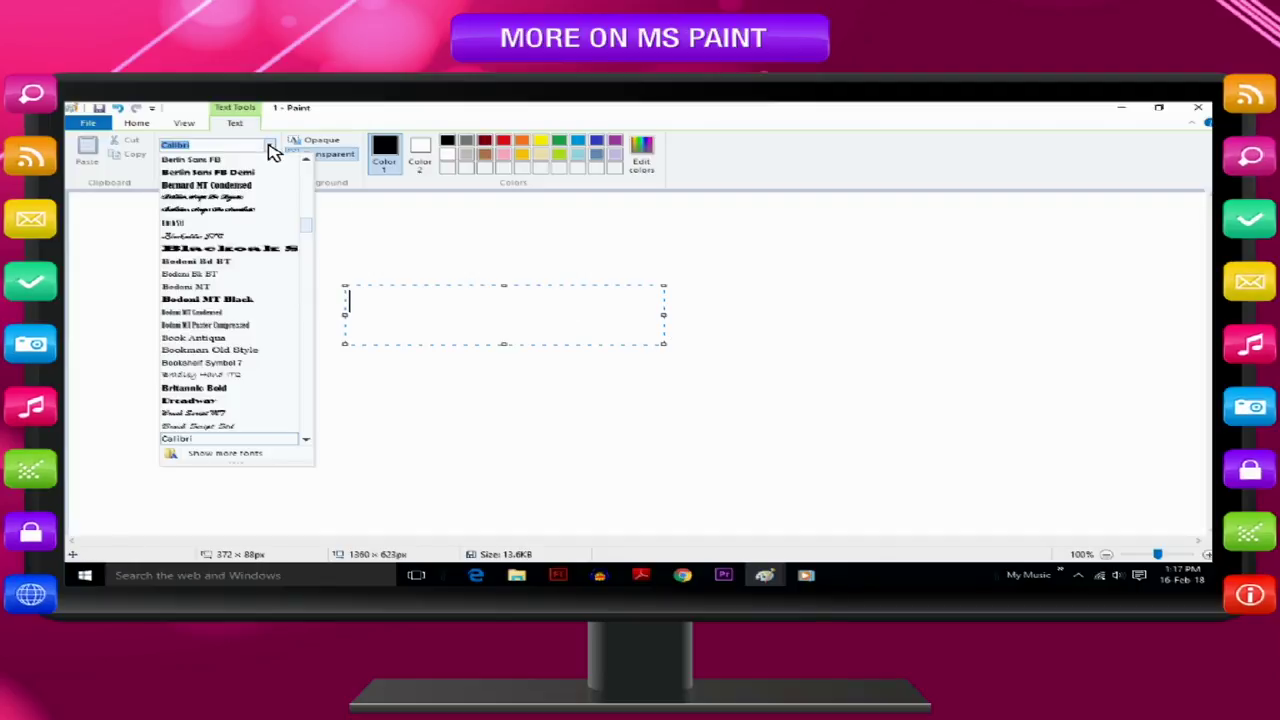
click(194, 387)
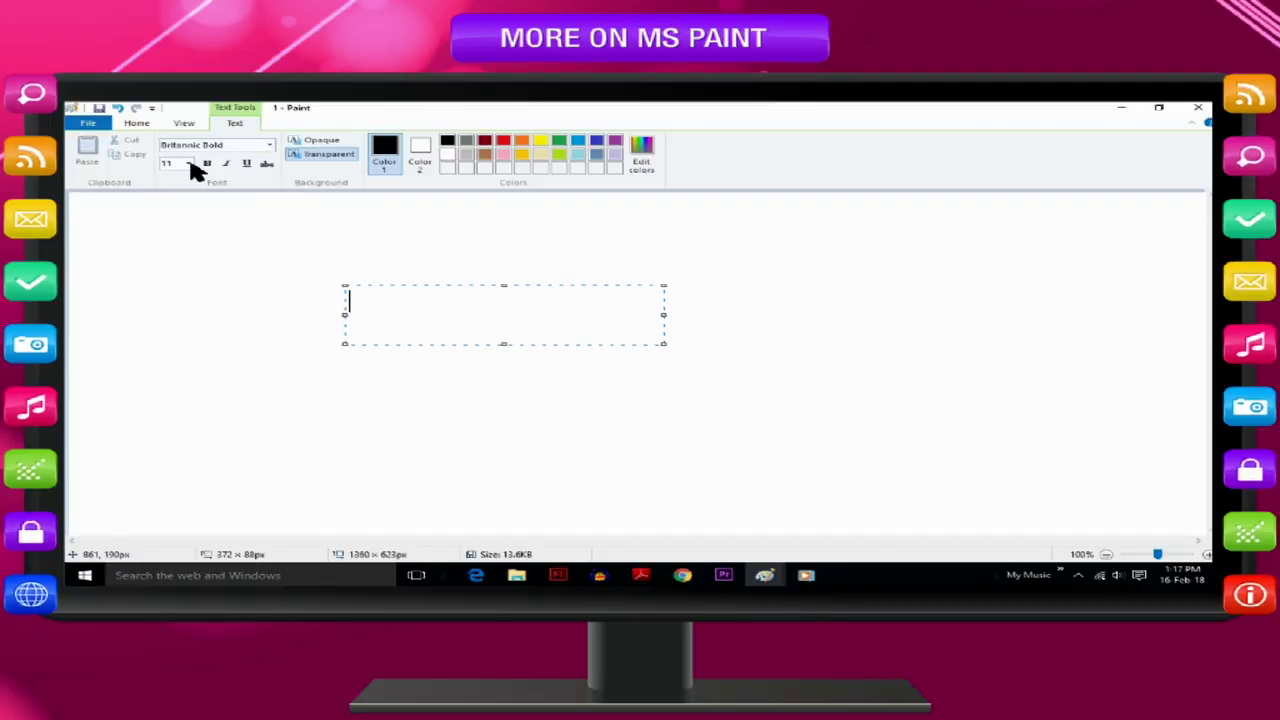
click(189, 164)
click(189, 164)
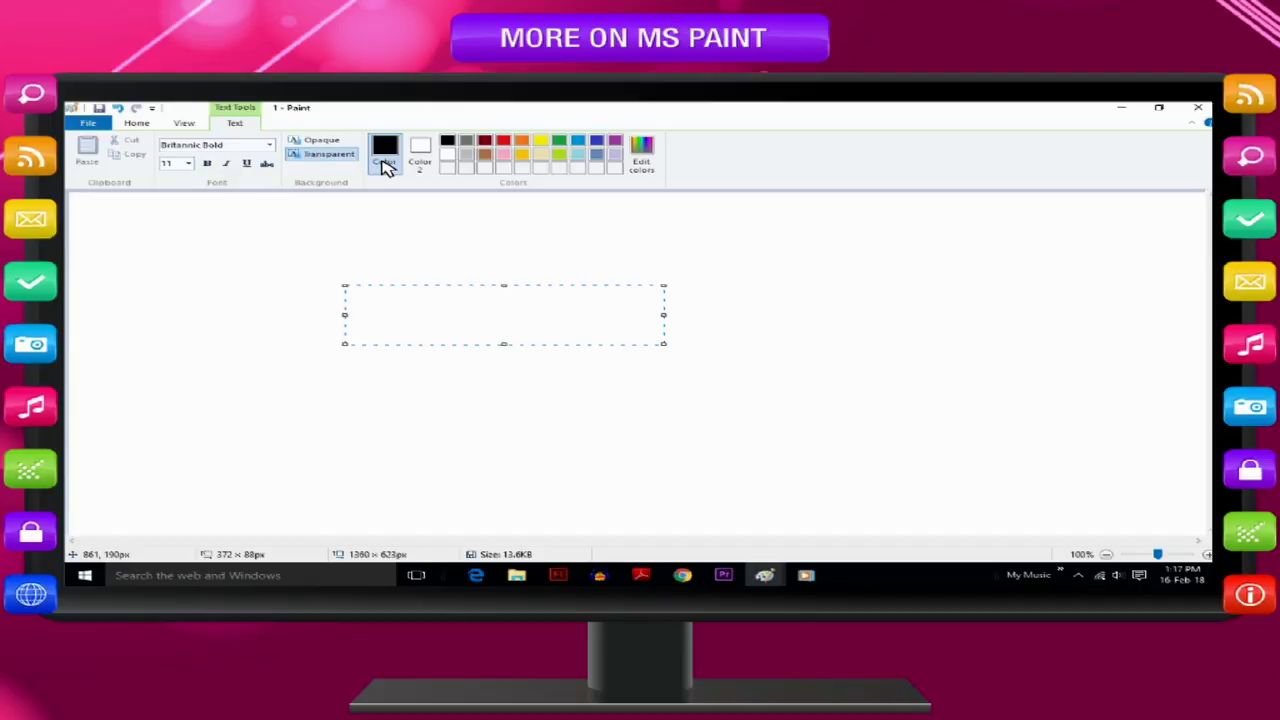
click(503, 141)
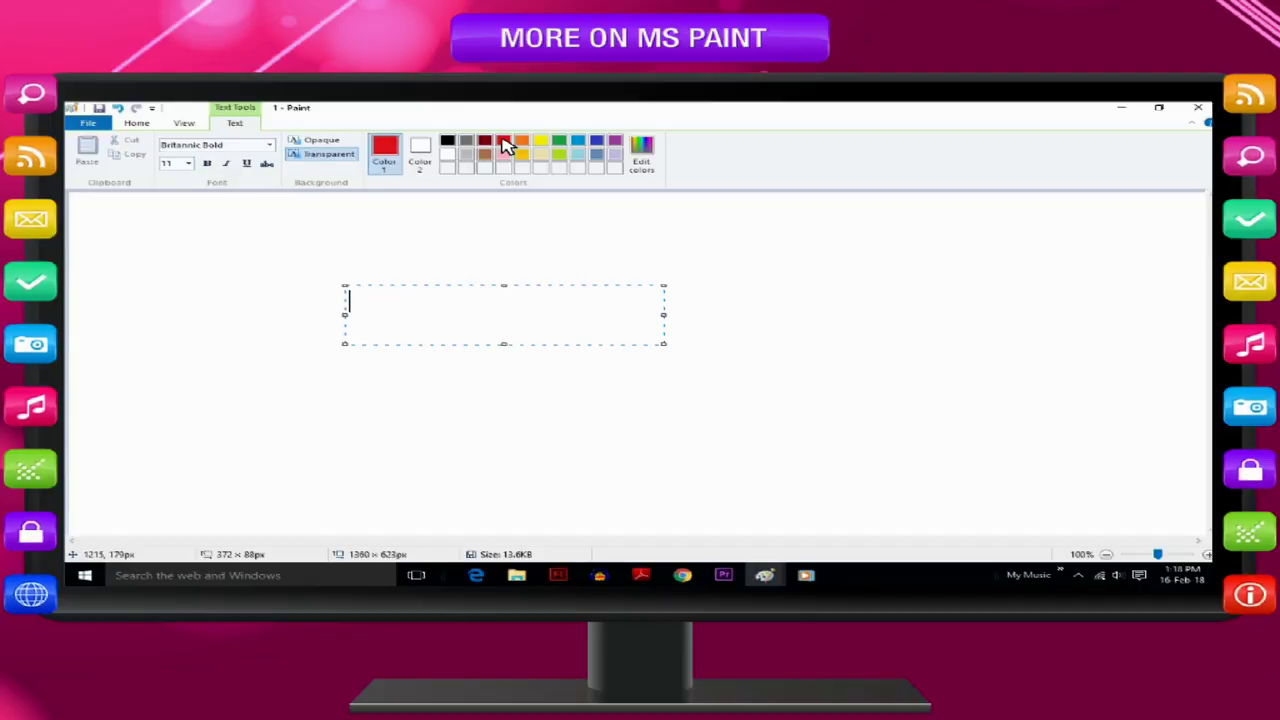
text(ON THE HOME)
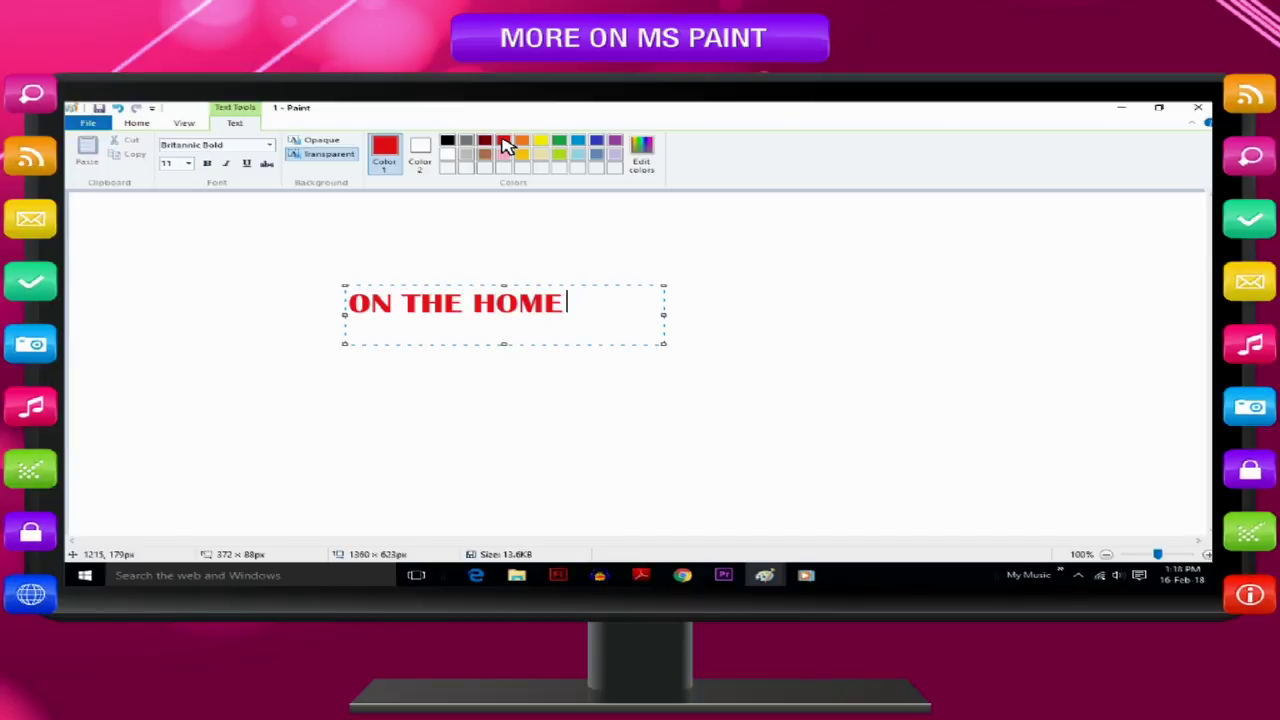
click(320, 141)
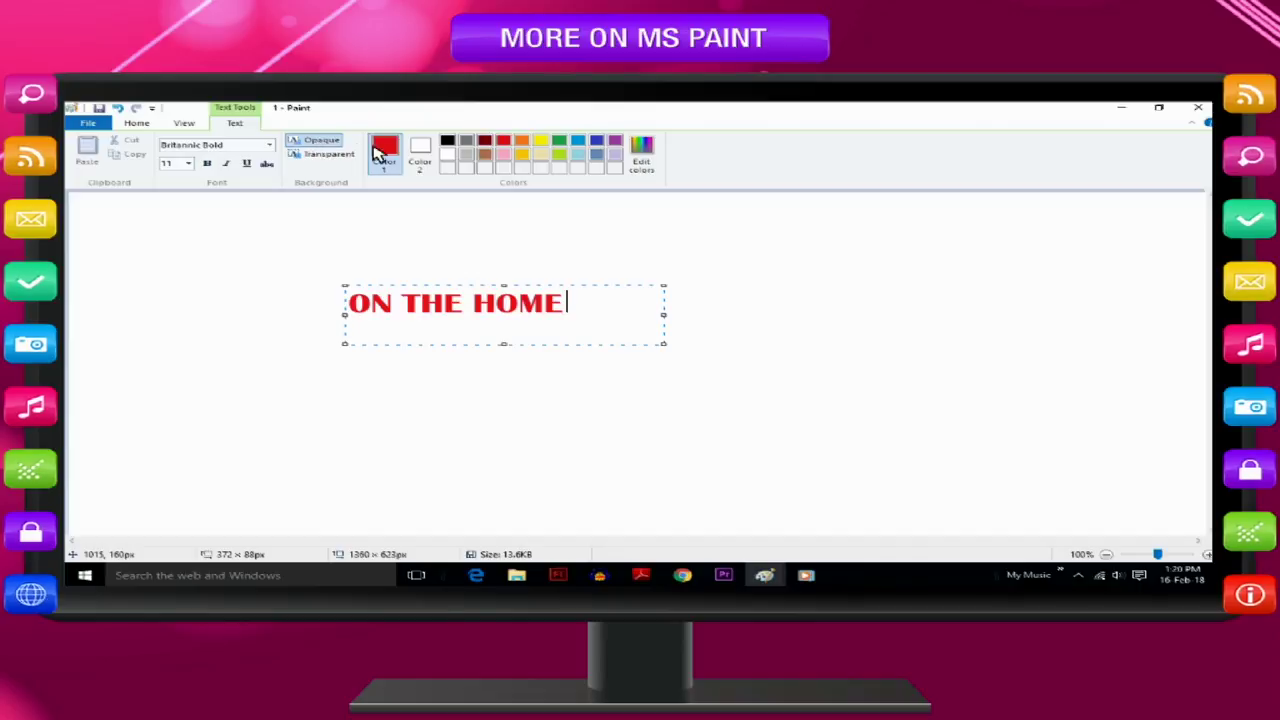
click(420, 155)
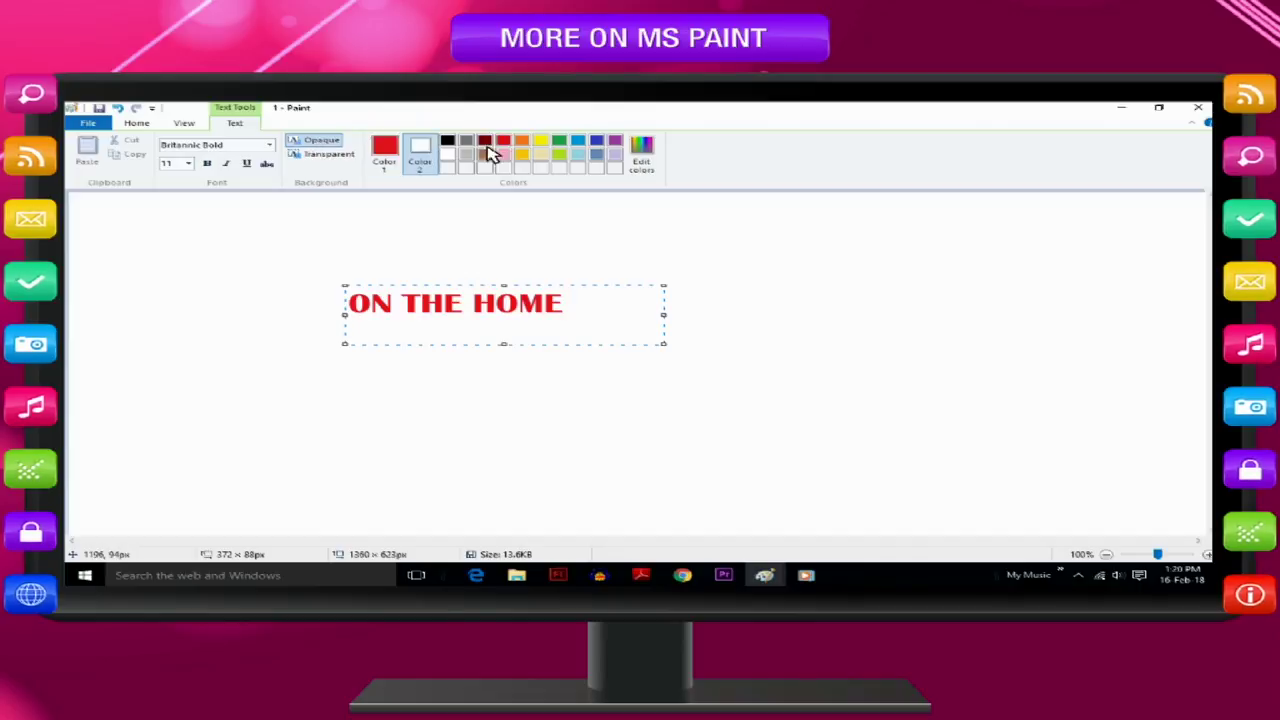
click(541, 143)
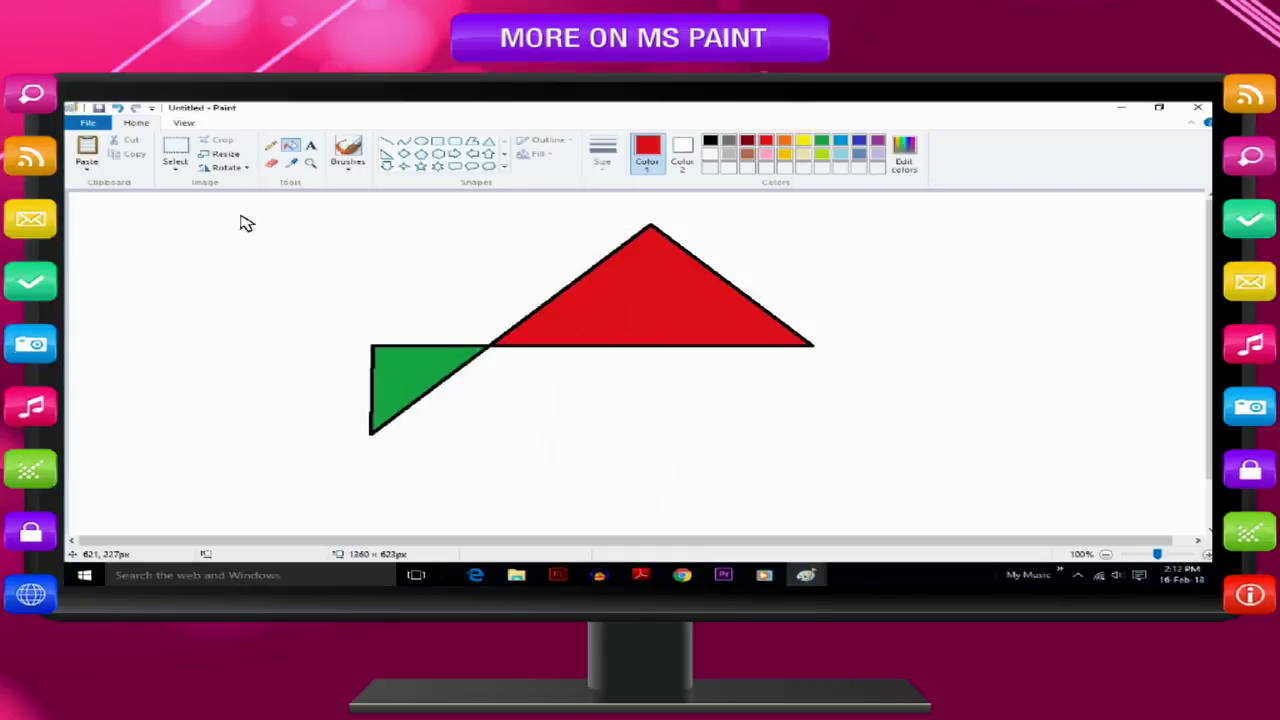
Save the drawing to Documents as a JPEG file named 'Shape 1'
click(104, 121)
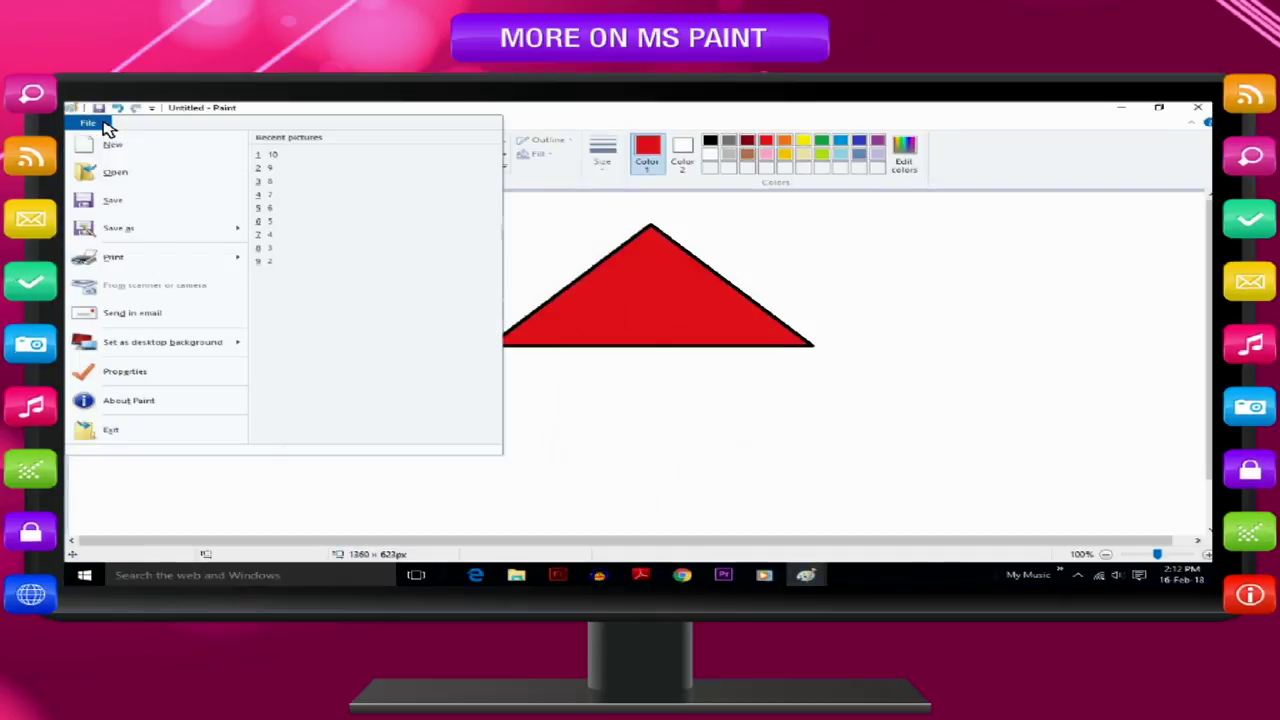
click(122, 203)
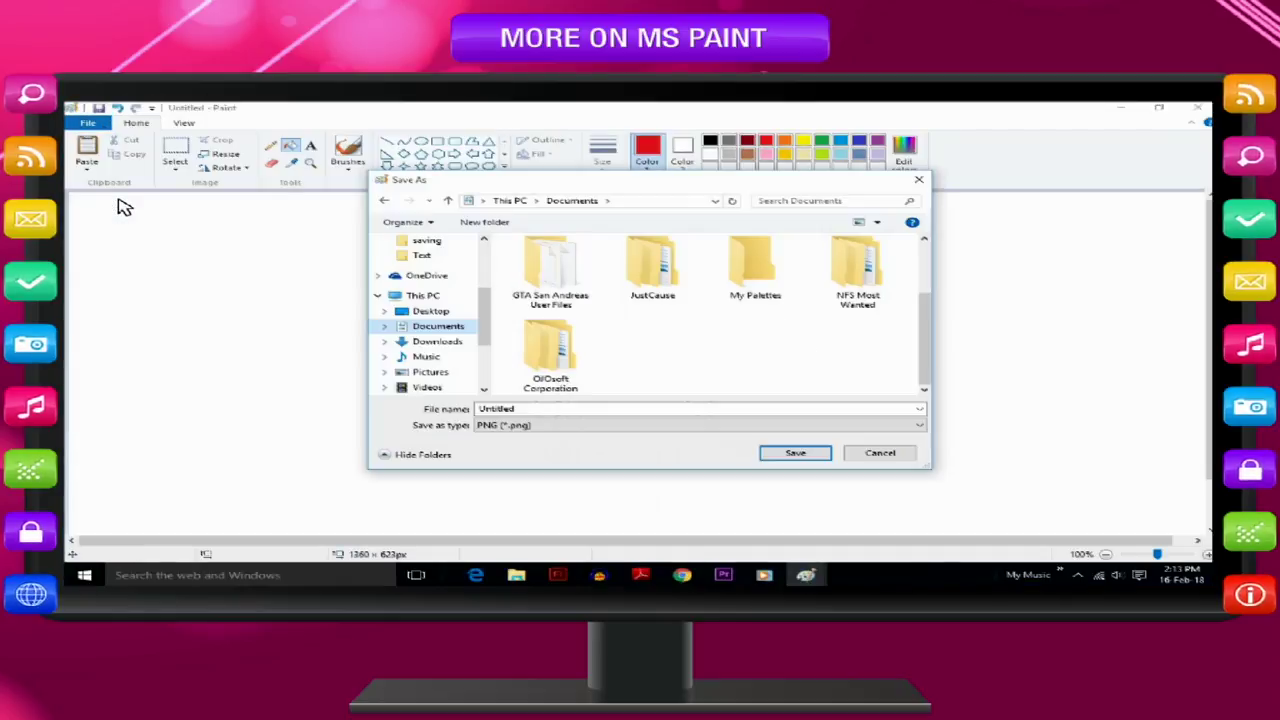
key(Escape)
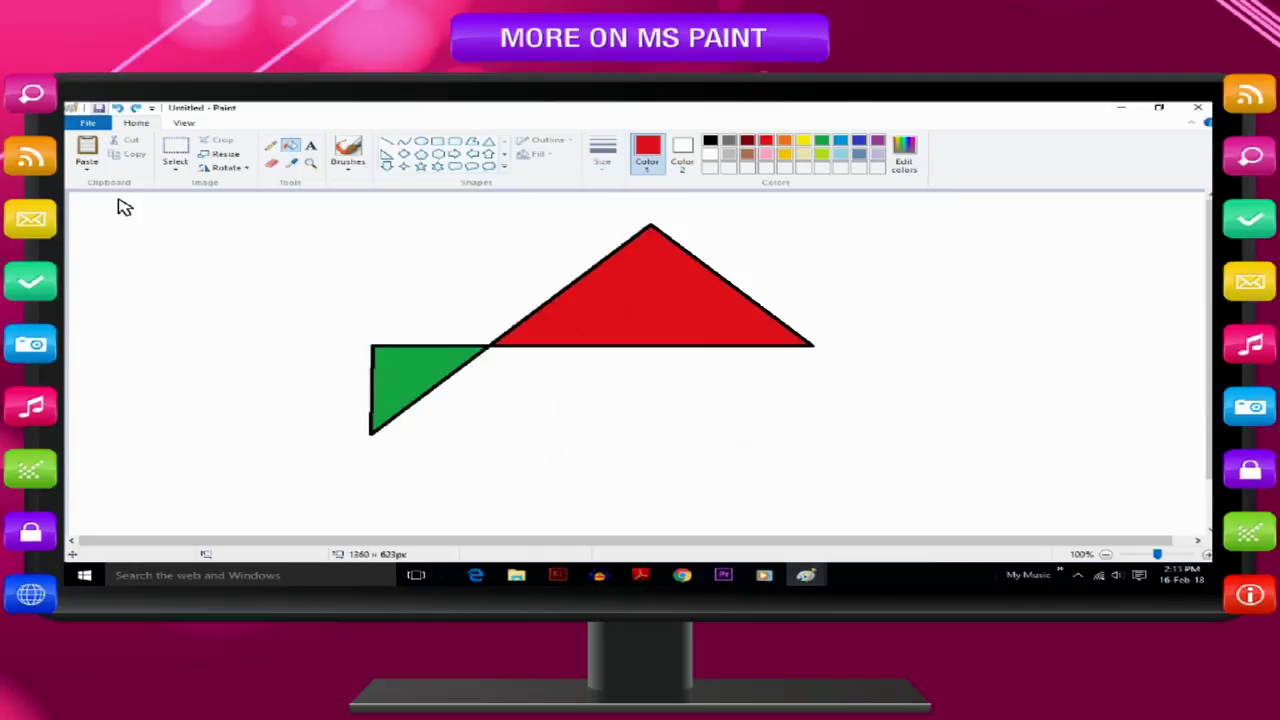
click(100, 108)
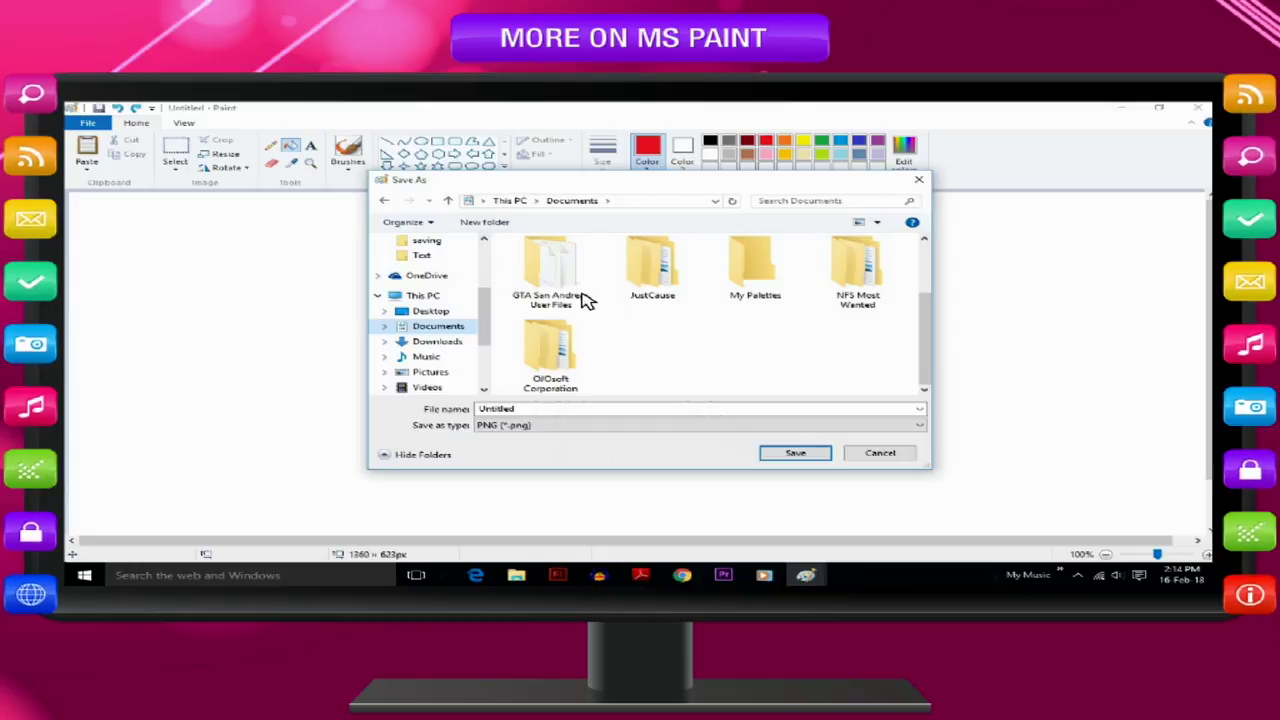
click(924, 428)
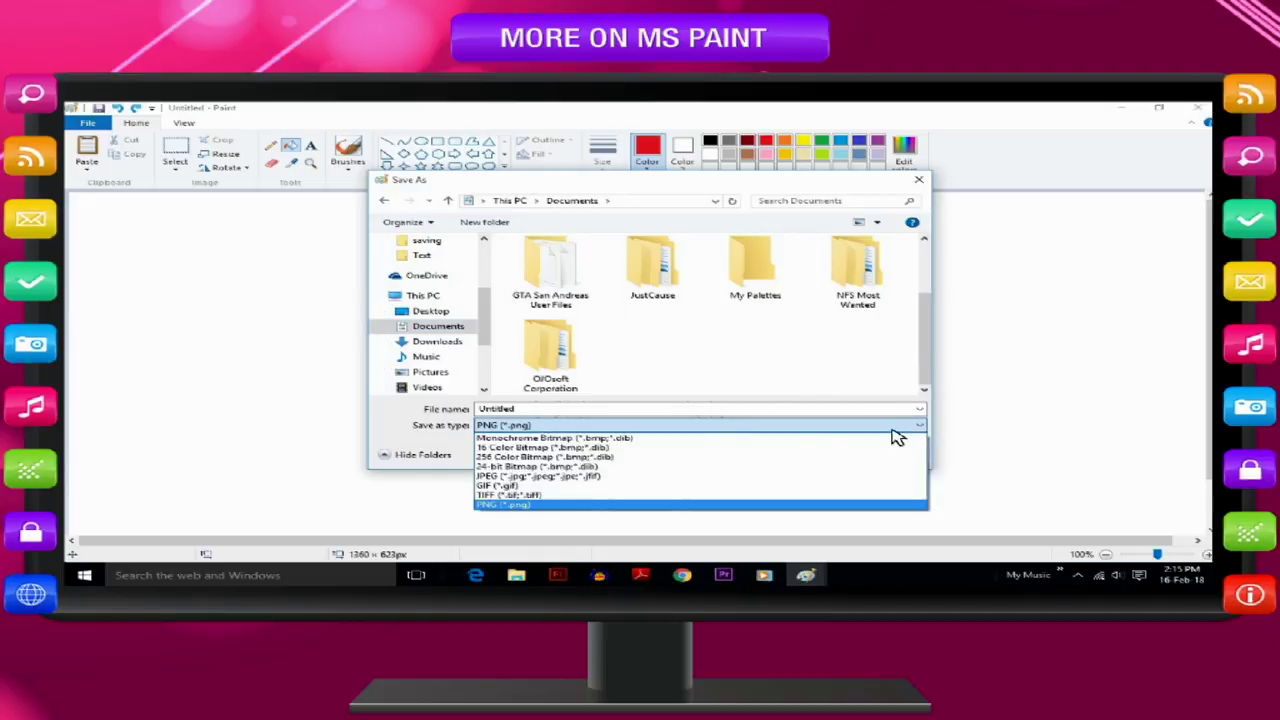
click(595, 481)
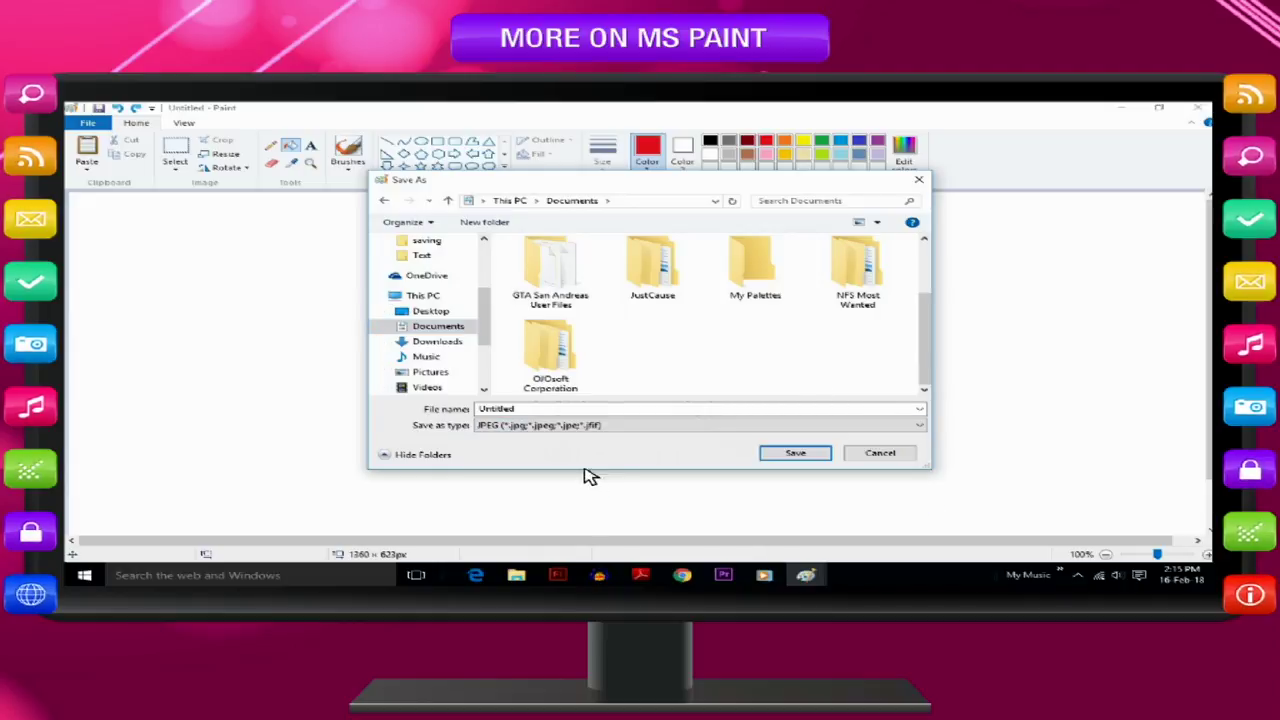
double_click(500, 410)
text(Shape 1)
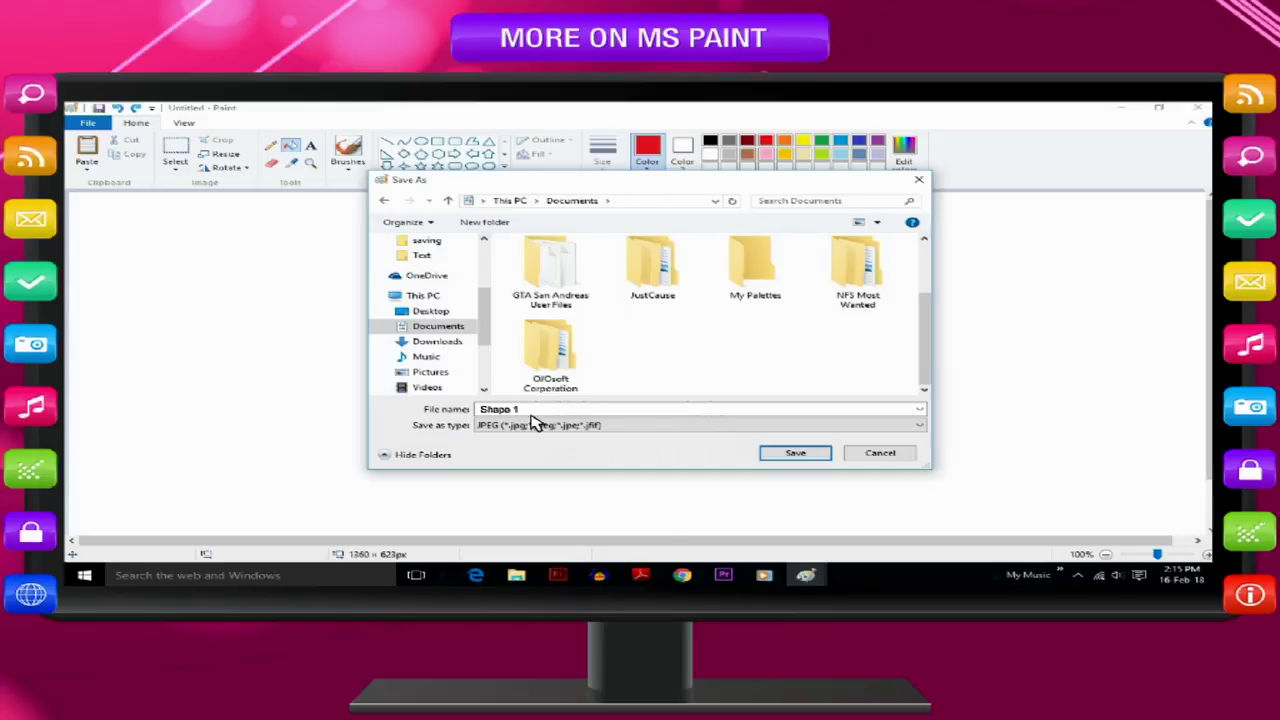
click(799, 455)
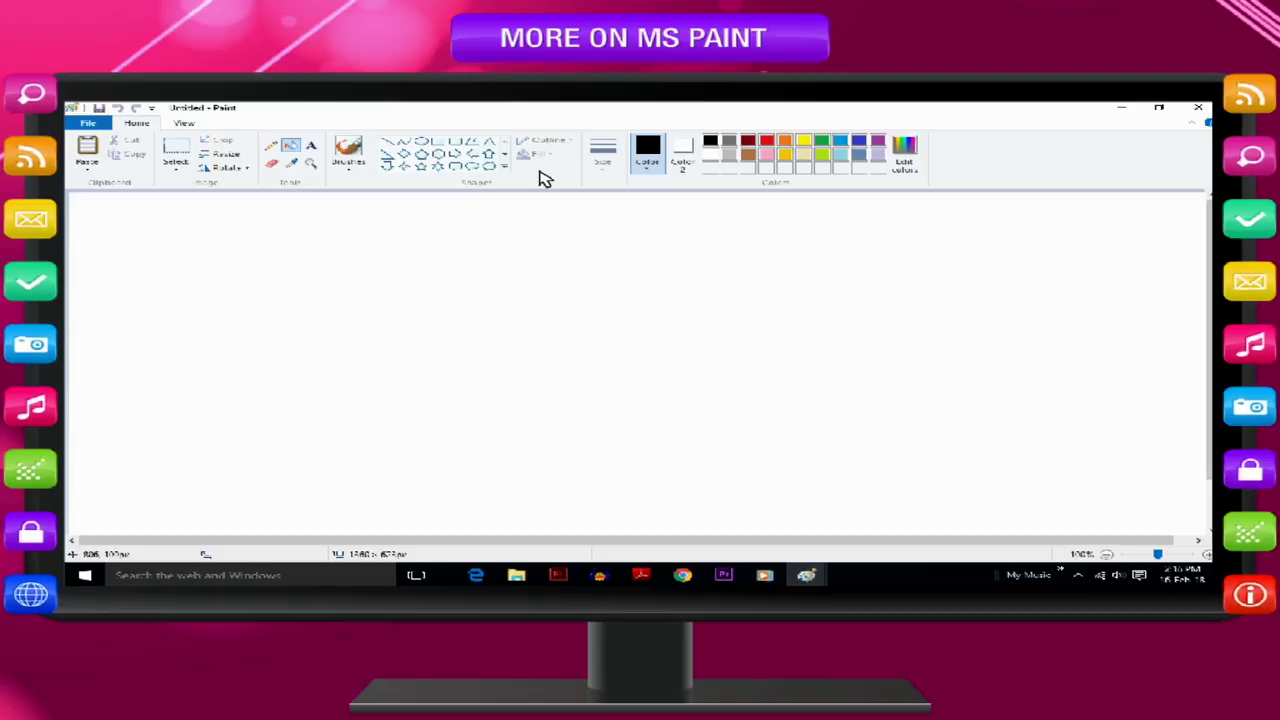
Open the saved JPEG 'Shape 1' from the Documents folder
click(96, 125)
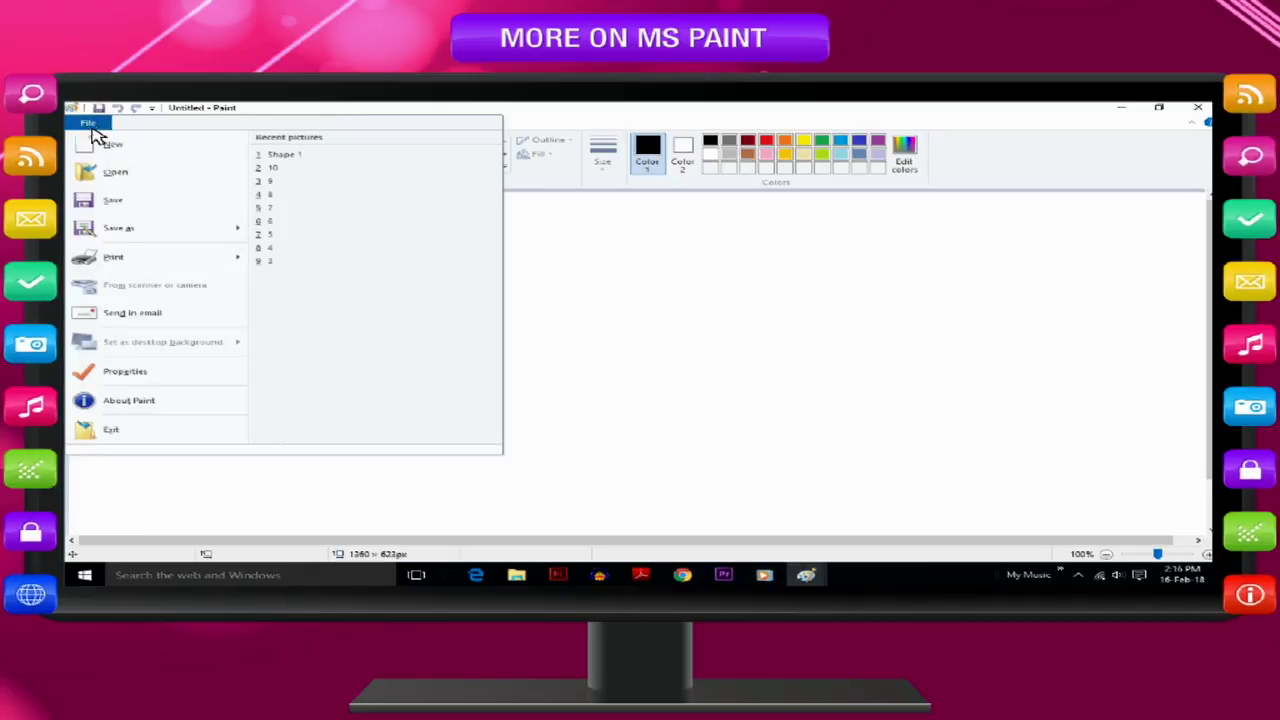
click(115, 176)
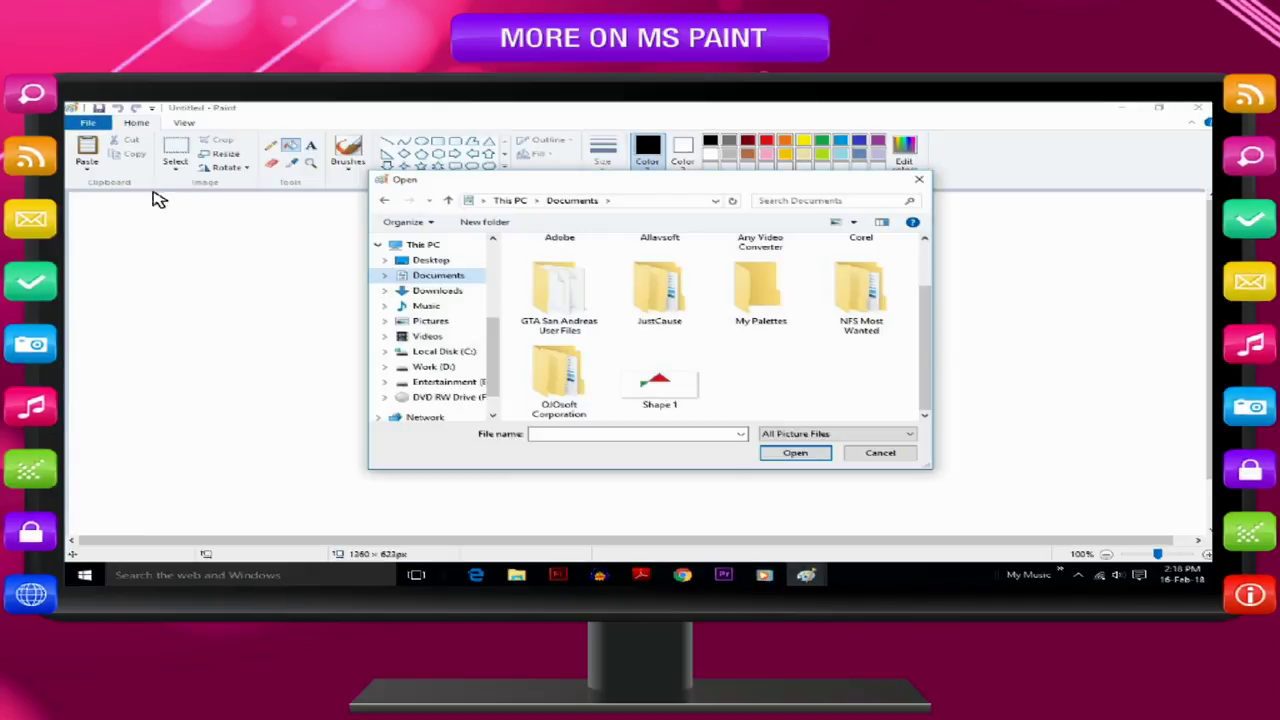
click(648, 383)
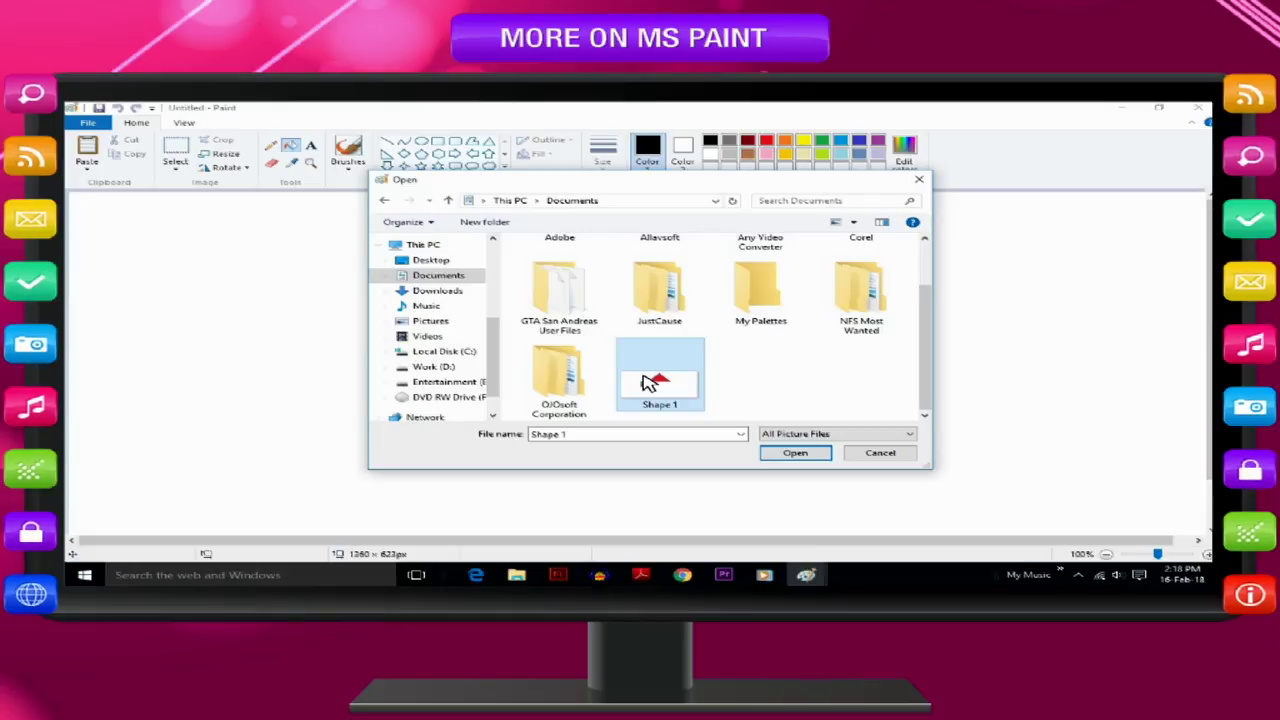
click(805, 456)
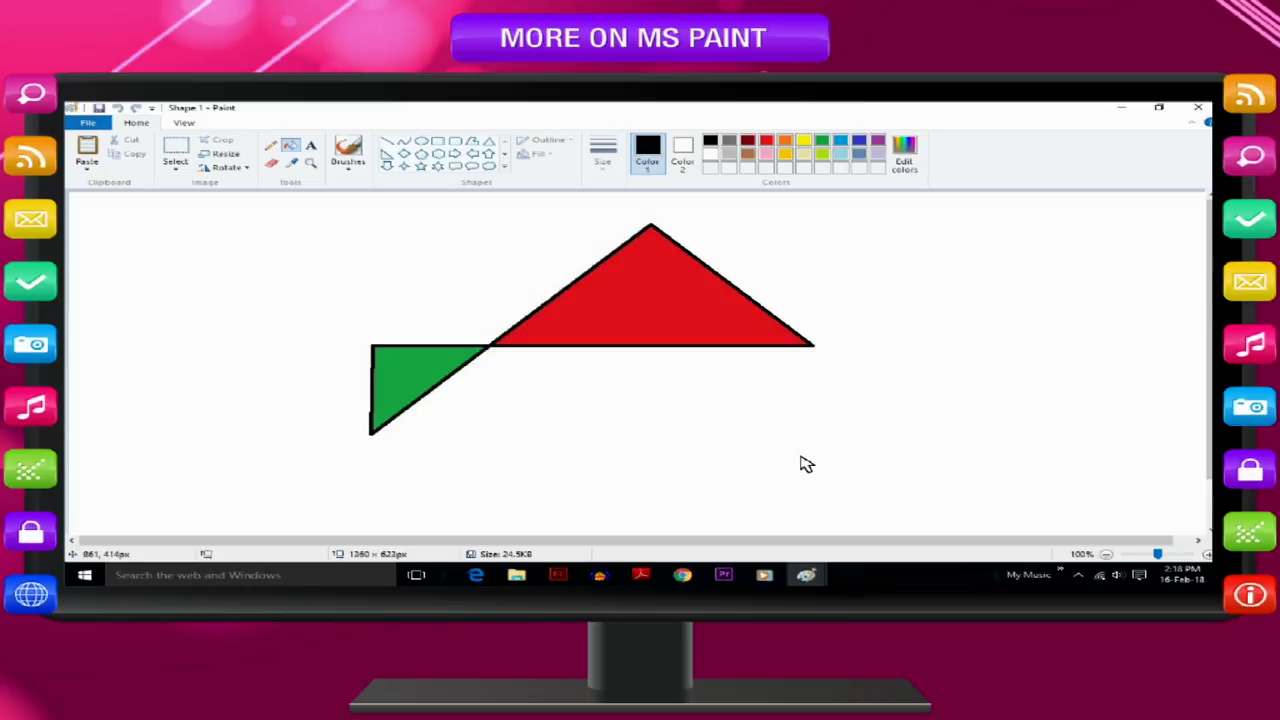